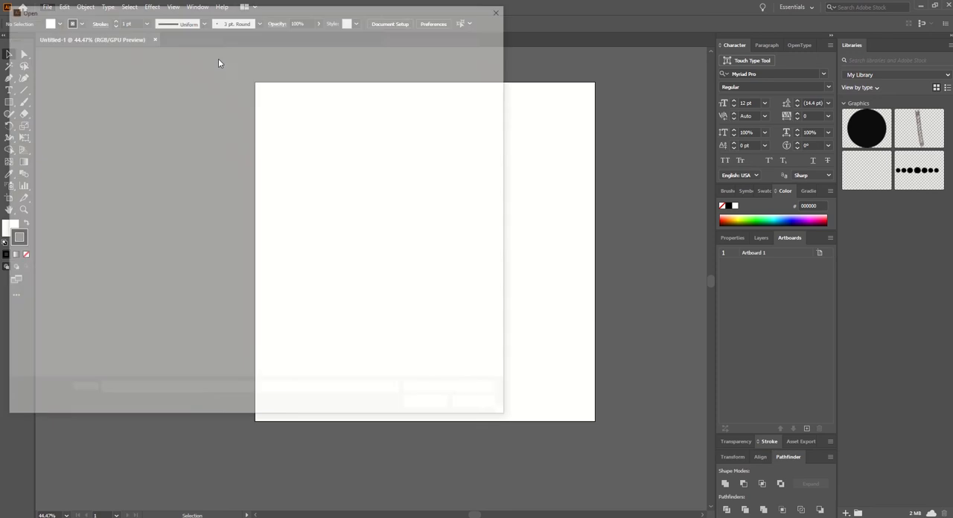
Step: Open the Graduate.jpg image as a document with the whole design in view
click(170, 82)
click(430, 408)
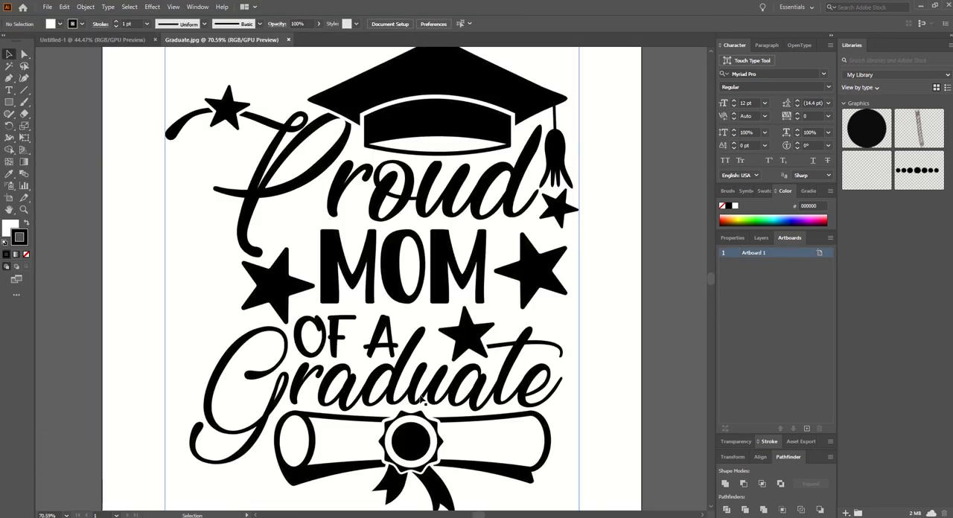
key(ctrl+minus)
key(ctrl+minus)
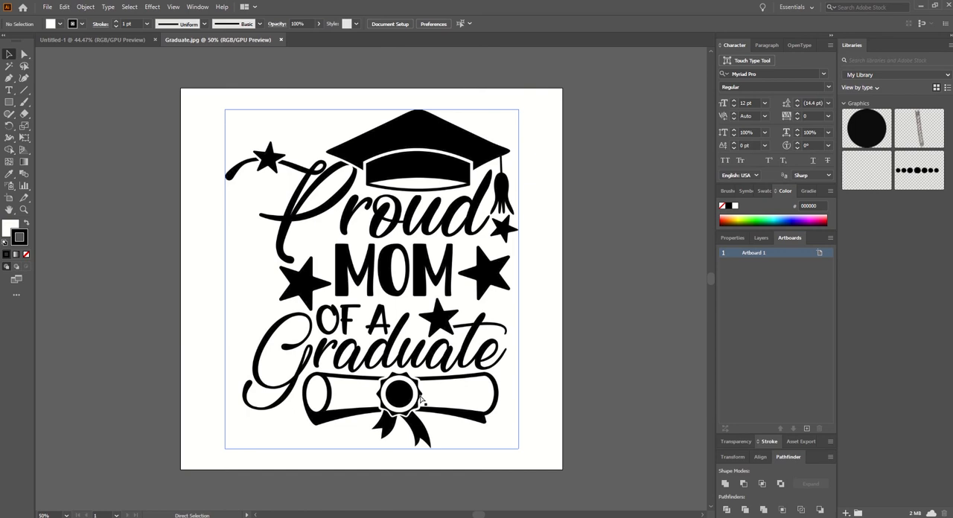
Step: Image Trace the graduate artwork with the default preset and expand the tracing into editable paths
click(409, 361)
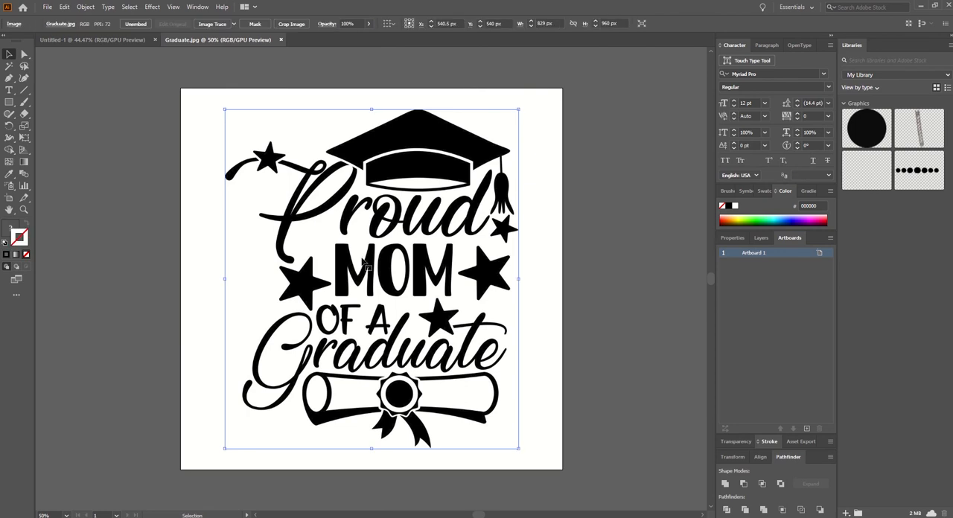
click(211, 24)
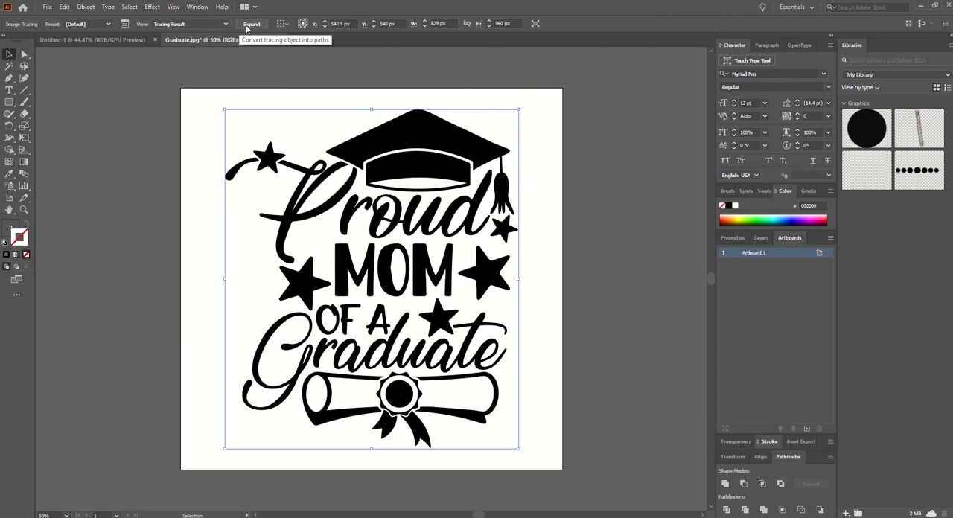
click(247, 27)
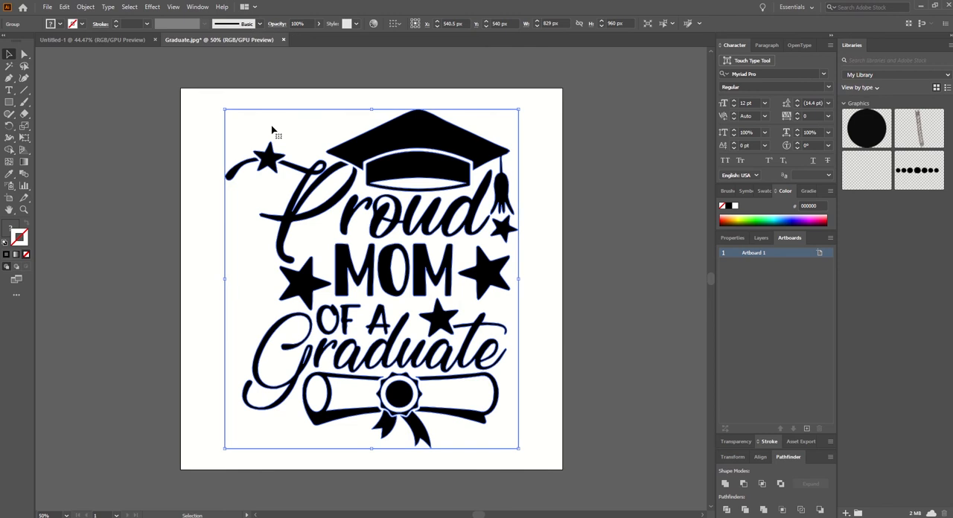
Step: Delete the white background shape surrounding the traced lettering
click(23, 54)
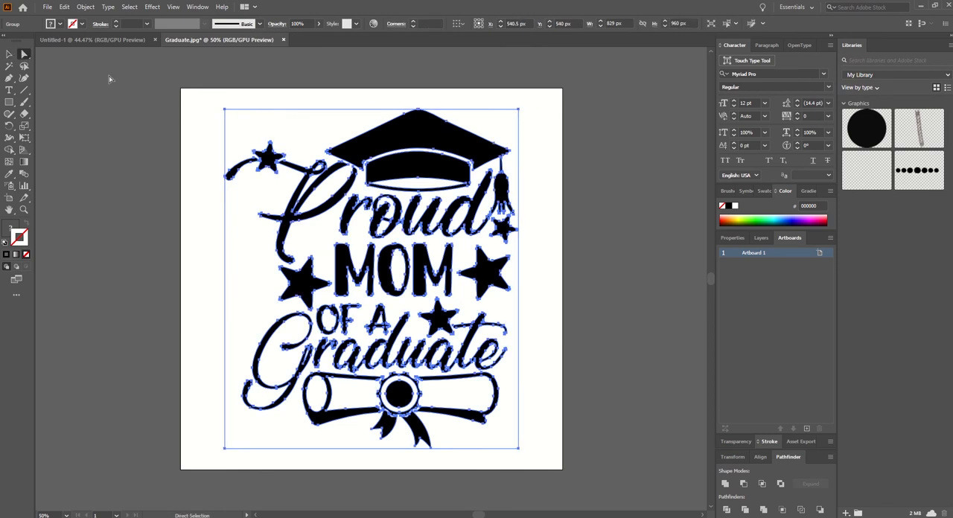
click(248, 105)
click(253, 119)
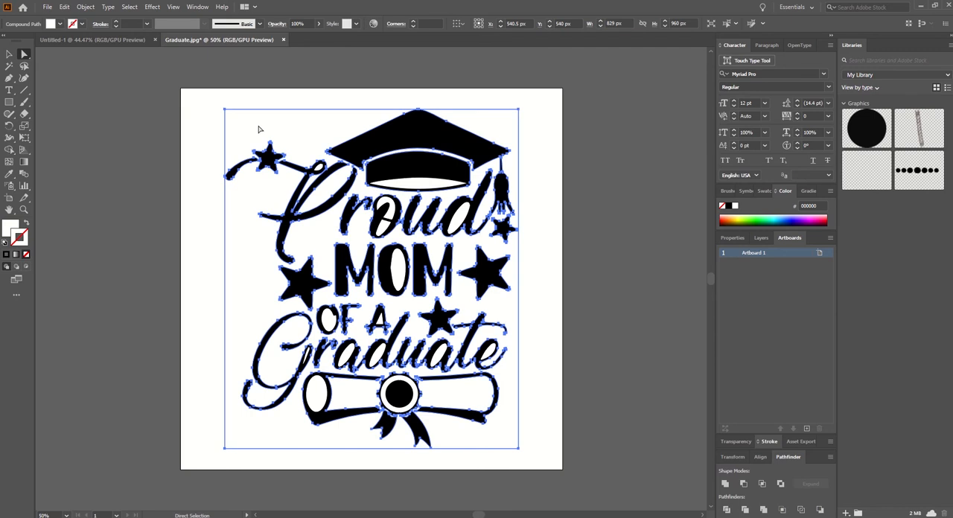
key(Delete)
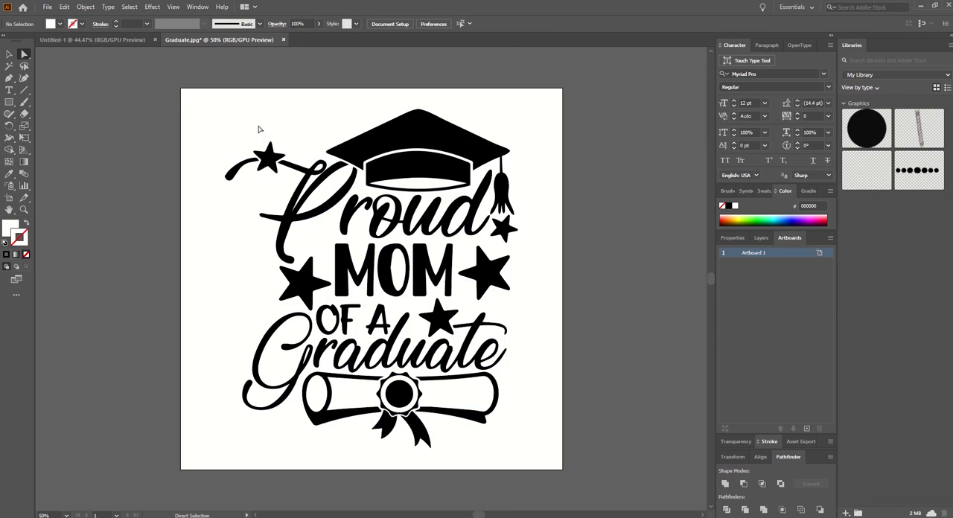
Step: Duplicate the traced design and place the copy beside the artboard, on its right side
click(8, 53)
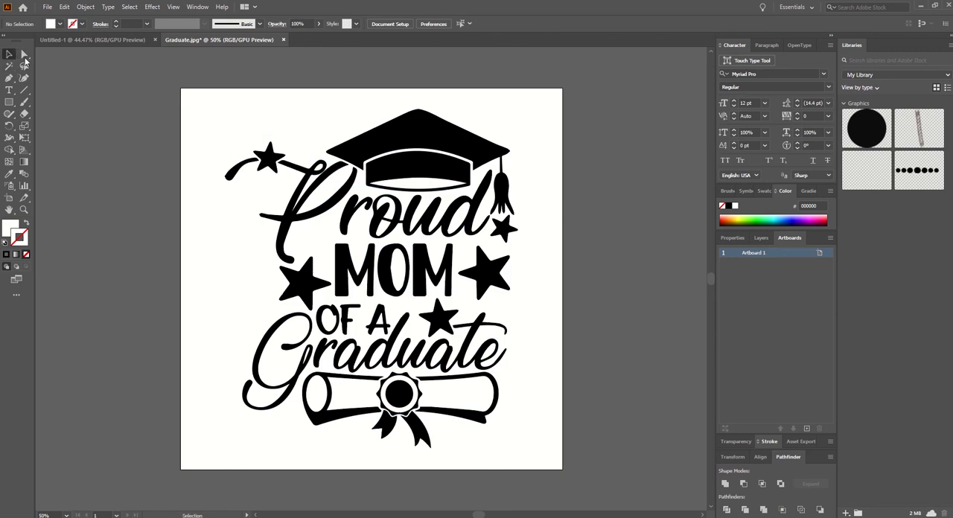
click(265, 159)
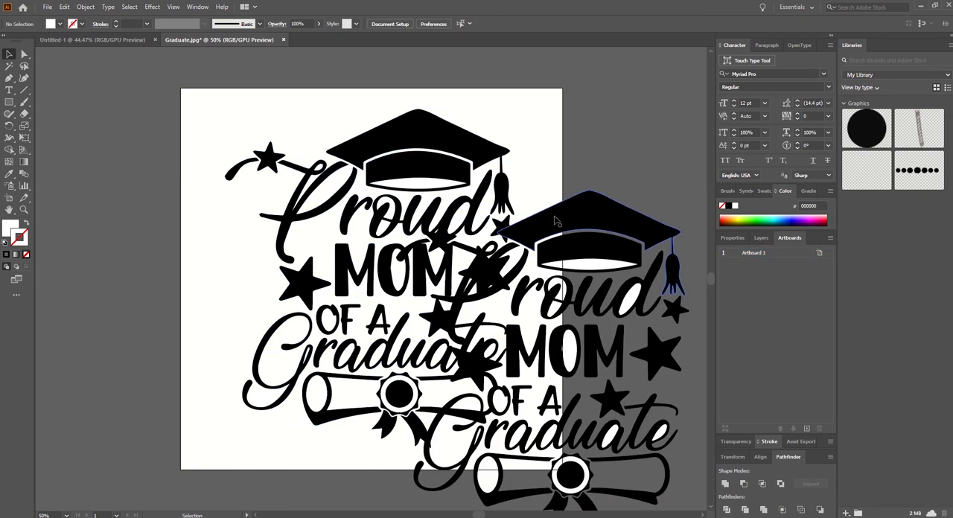
click(555, 221)
key(a)
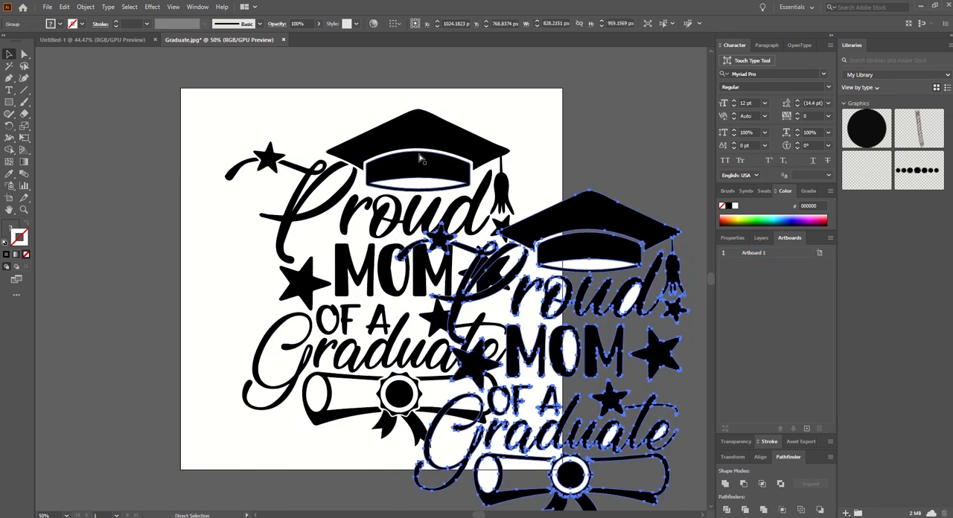
key(ctrl+minus)
key(v)
drag(396, 192, 488, 142)
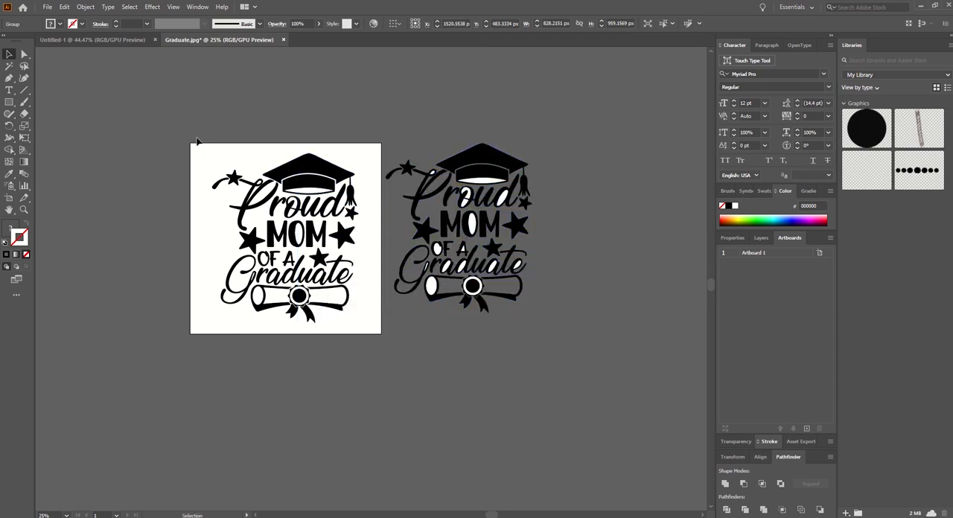
Step: Add a 0.25 pt black stroke aligned to the outside of the original design on the artboard
drag(196, 140, 372, 343)
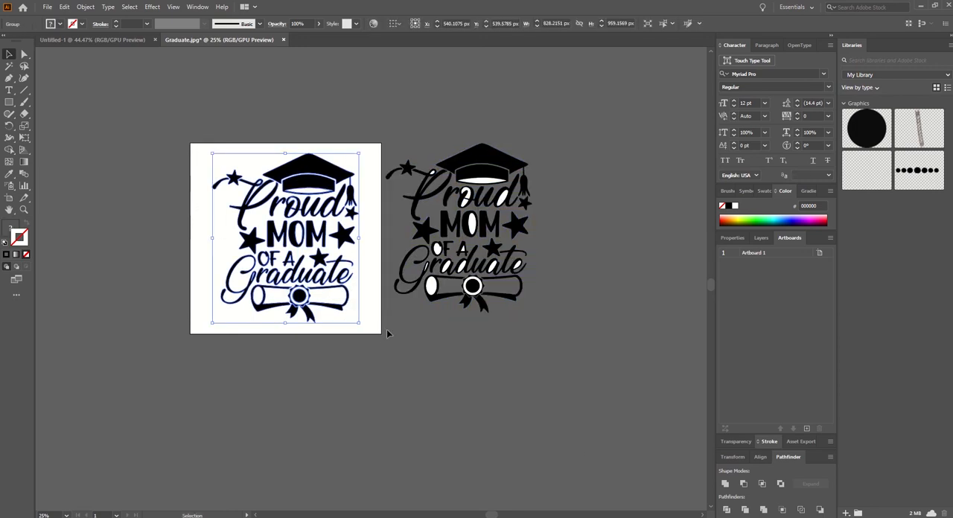
click(769, 442)
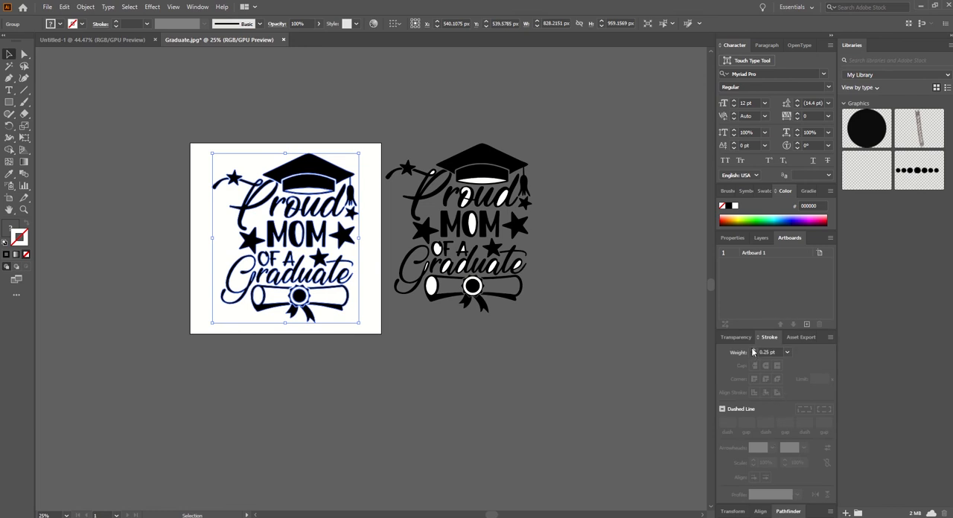
click(753, 350)
click(777, 392)
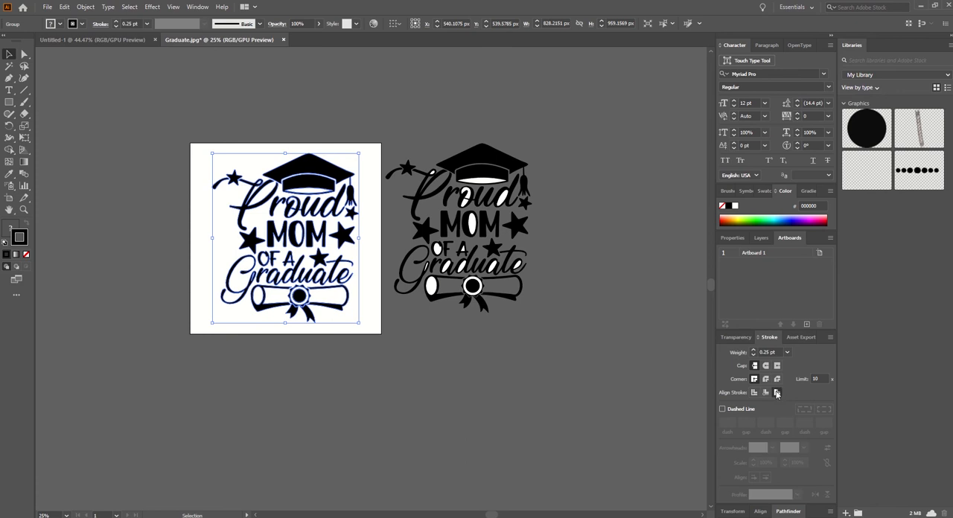
Step: Increase the weight of the original design's outside stroke to 31 pt
click(754, 350)
click(753, 351)
click(754, 351)
click(753, 350)
click(753, 351)
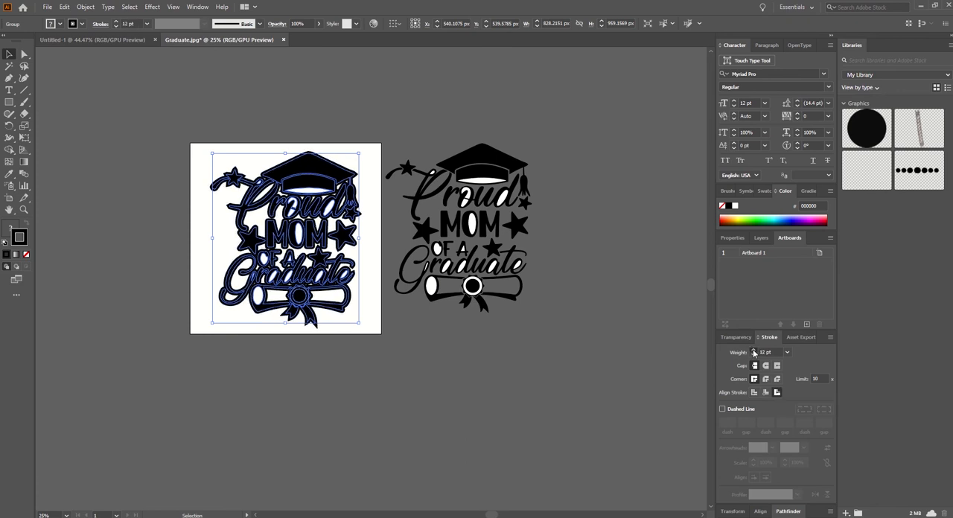
click(753, 351)
click(754, 351)
click(753, 351)
click(753, 352)
click(753, 352)
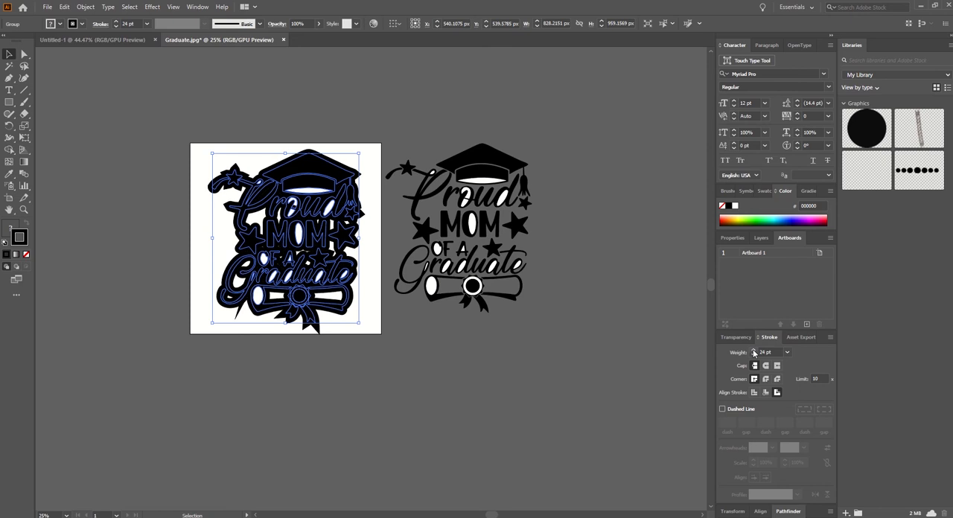
click(753, 352)
click(754, 352)
click(753, 352)
click(753, 352)
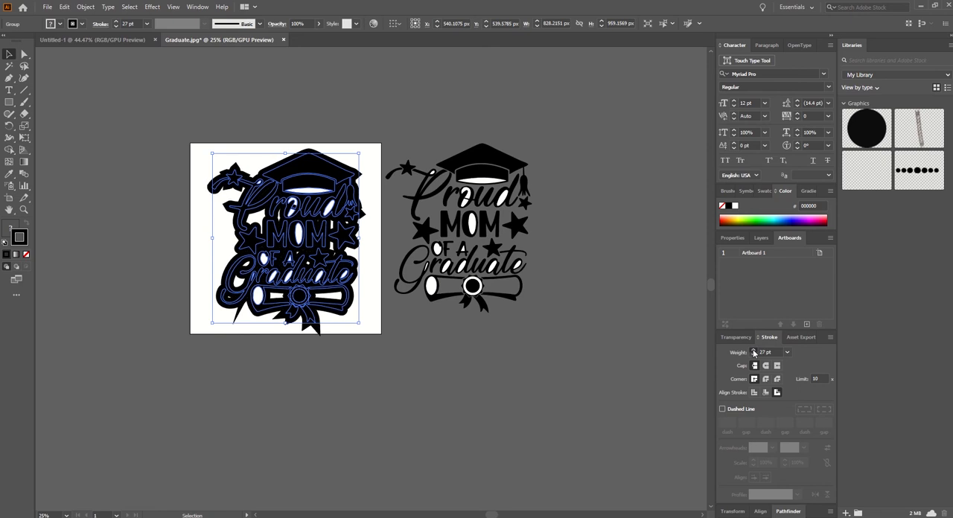
click(754, 352)
click(753, 352)
click(754, 352)
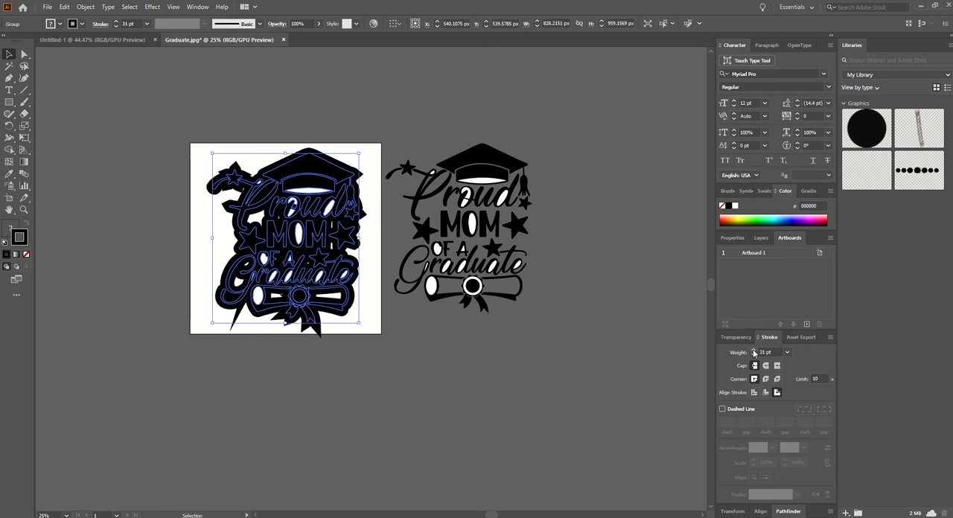
Step: Align the design's stroke to the centre of its paths and raise its weight to 38 pt
click(766, 393)
click(754, 392)
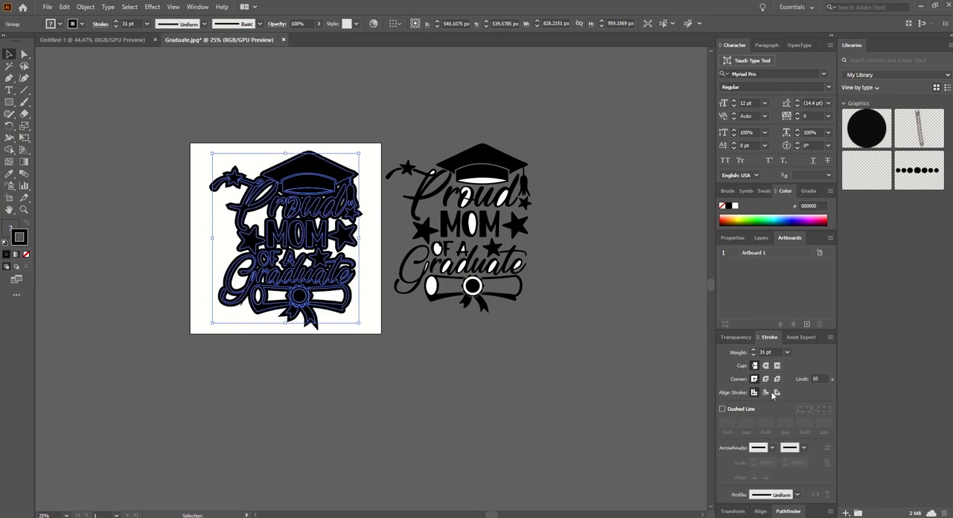
click(754, 351)
click(754, 351)
click(754, 350)
click(754, 350)
click(755, 351)
Step: Try thickening the design's centred stroke to about 57 pt
click(754, 350)
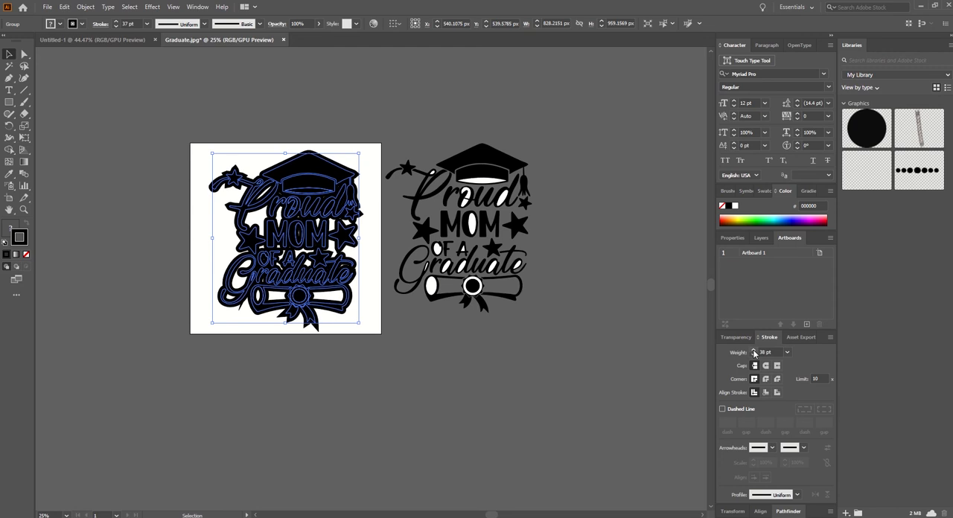
click(754, 350)
click(754, 351)
click(754, 350)
click(754, 351)
click(754, 350)
click(754, 351)
click(754, 350)
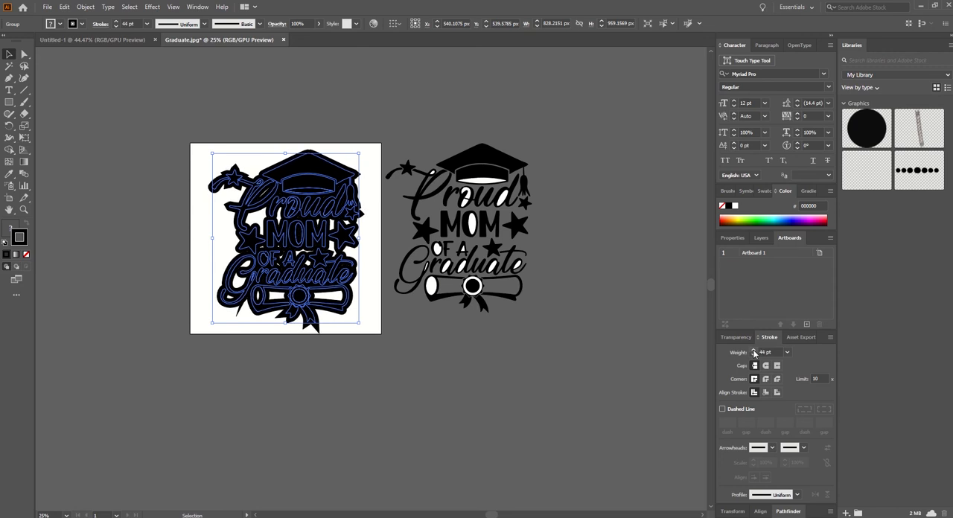
click(754, 351)
click(754, 350)
click(754, 351)
click(754, 350)
click(754, 350)
click(754, 351)
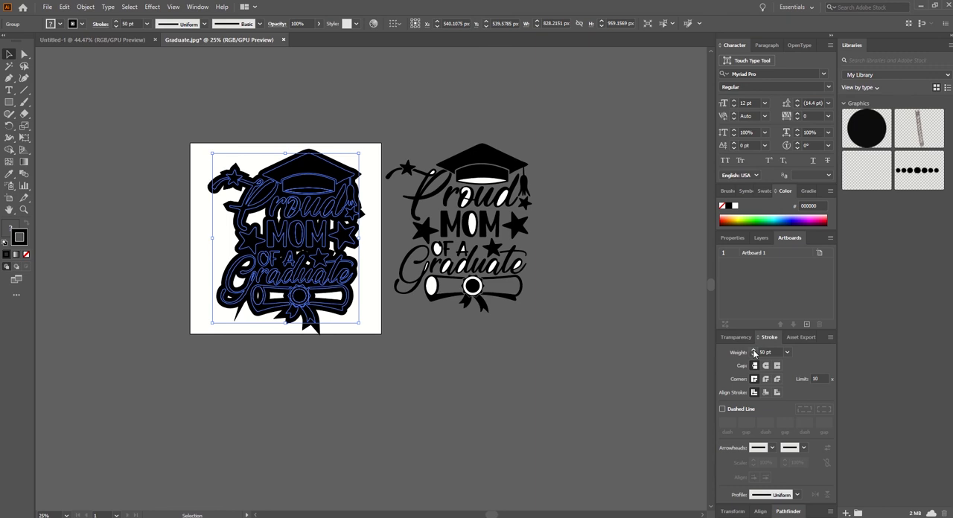
click(754, 351)
click(754, 350)
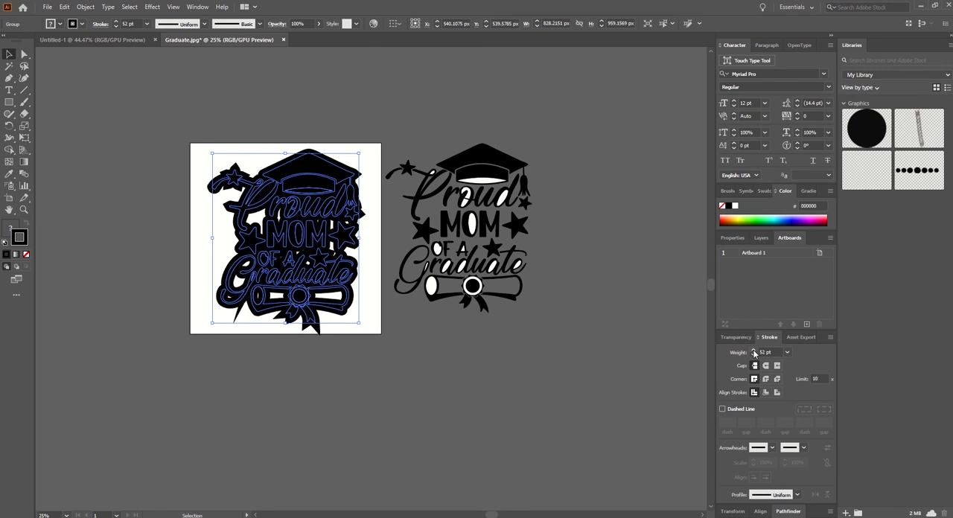
click(755, 350)
click(754, 351)
click(754, 351)
click(754, 351)
click(754, 351)
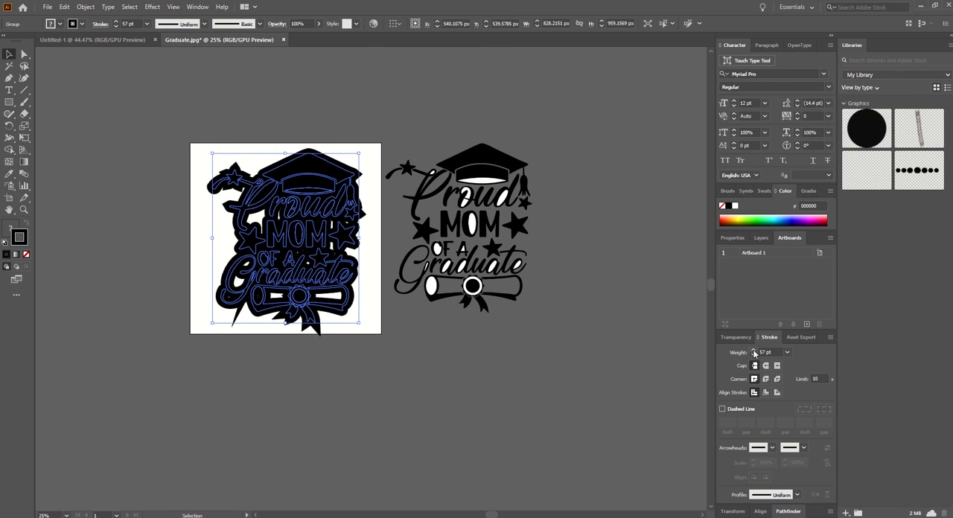
click(754, 351)
click(754, 351)
Step: Shift the stroked design slightly left on the artboard and change its fill to bright red
drag(483, 341, 291, 175)
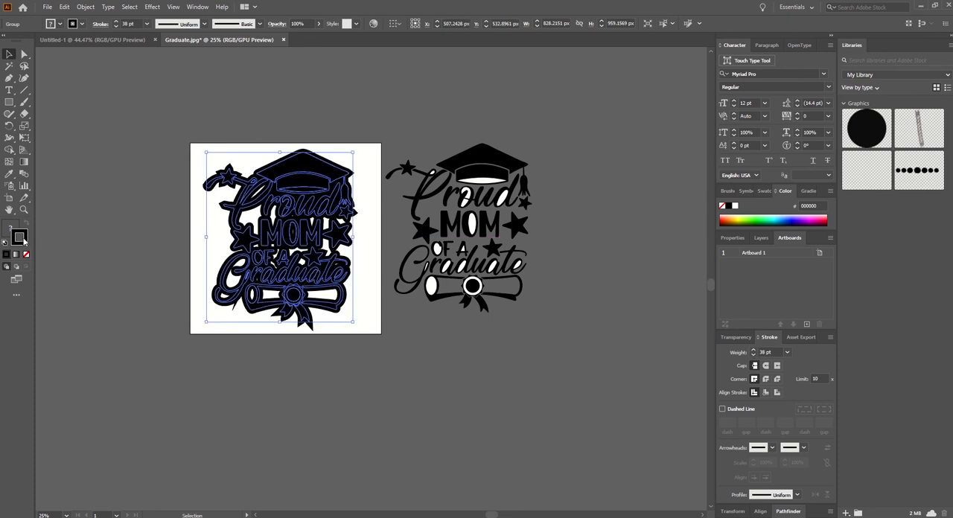
double_click(18, 236)
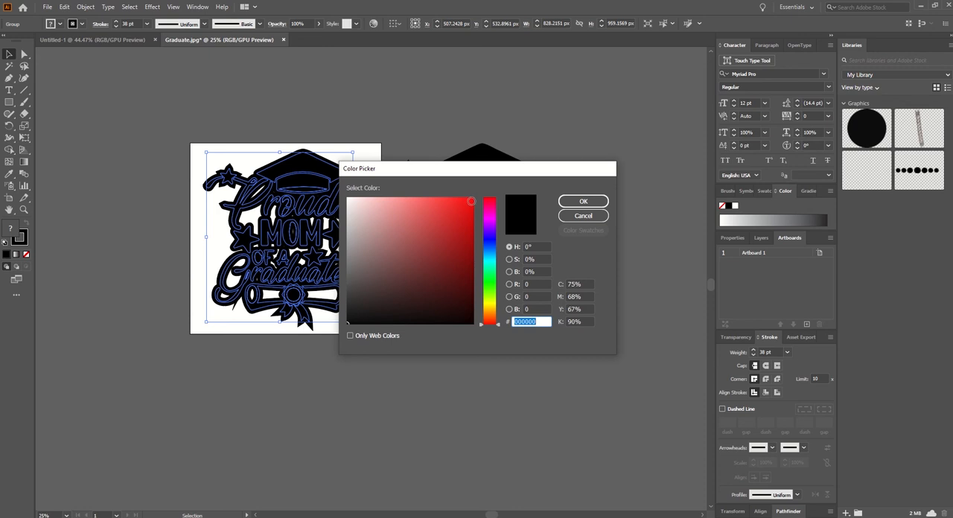
text(ff0000)
click(583, 201)
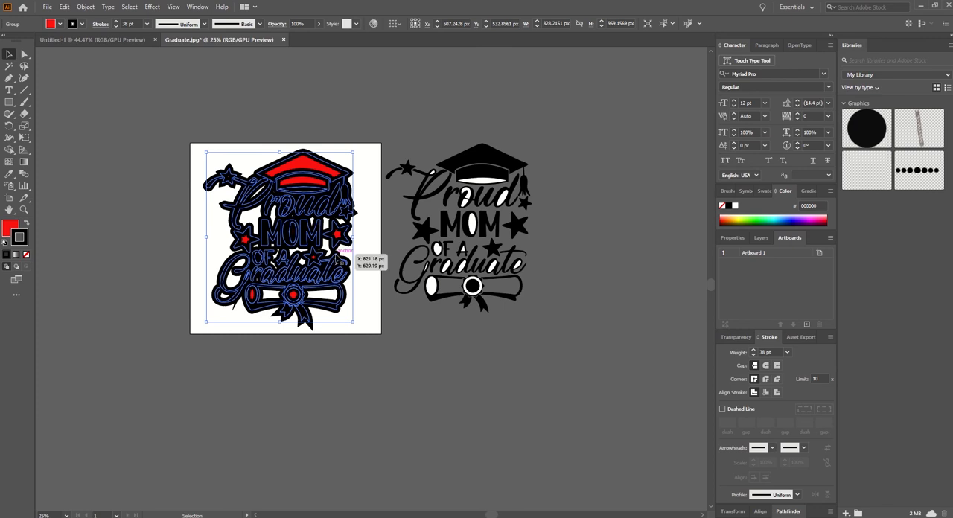
Step: Convert the design's stroke to shapes with Outline Stroke and unite everything into one silhouette
click(85, 6)
mouse_move(98, 244)
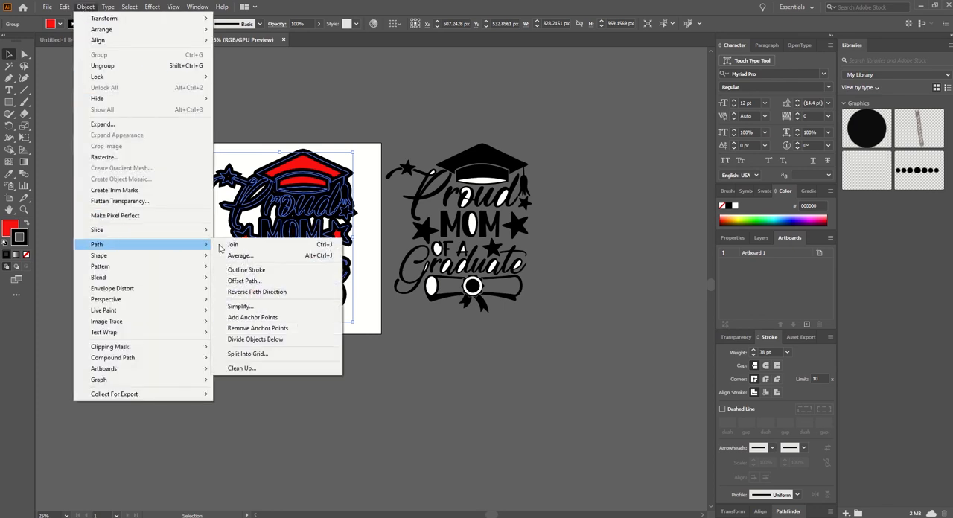
click(245, 269)
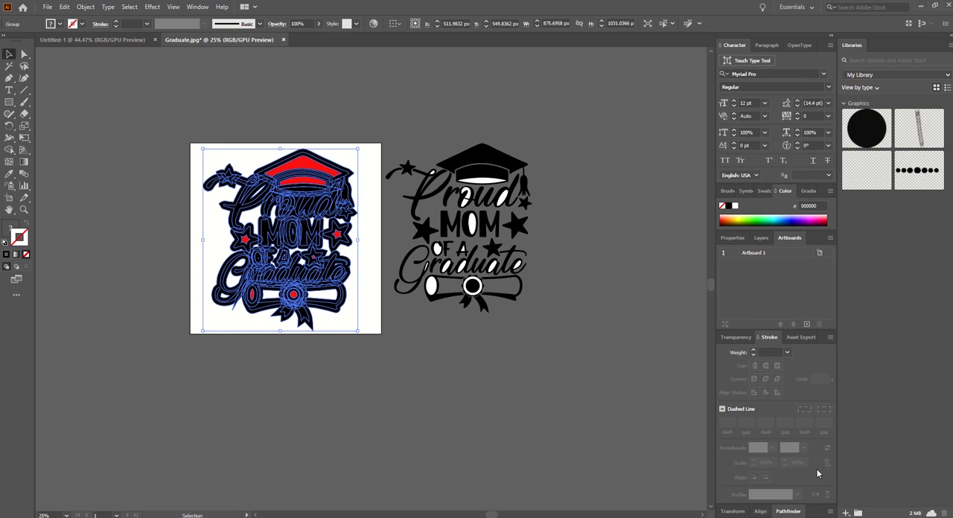
click(788, 512)
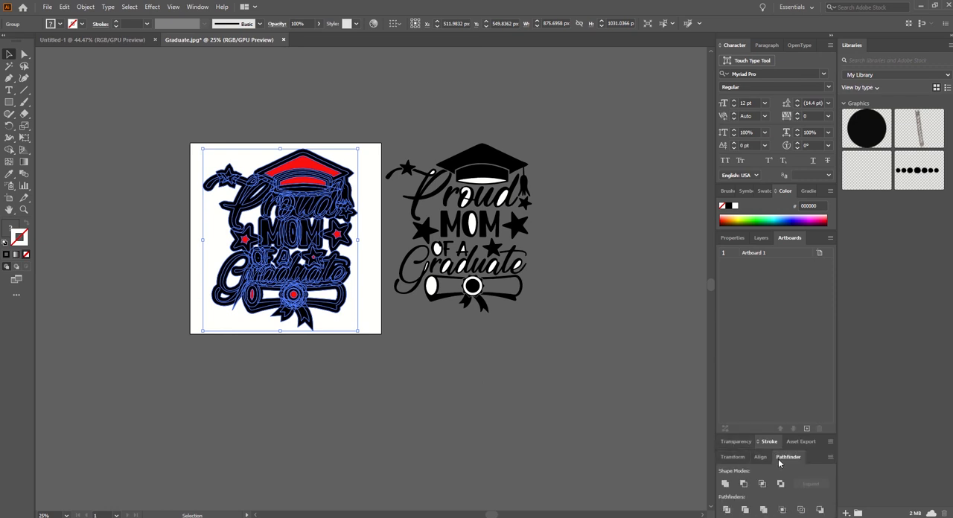
click(725, 484)
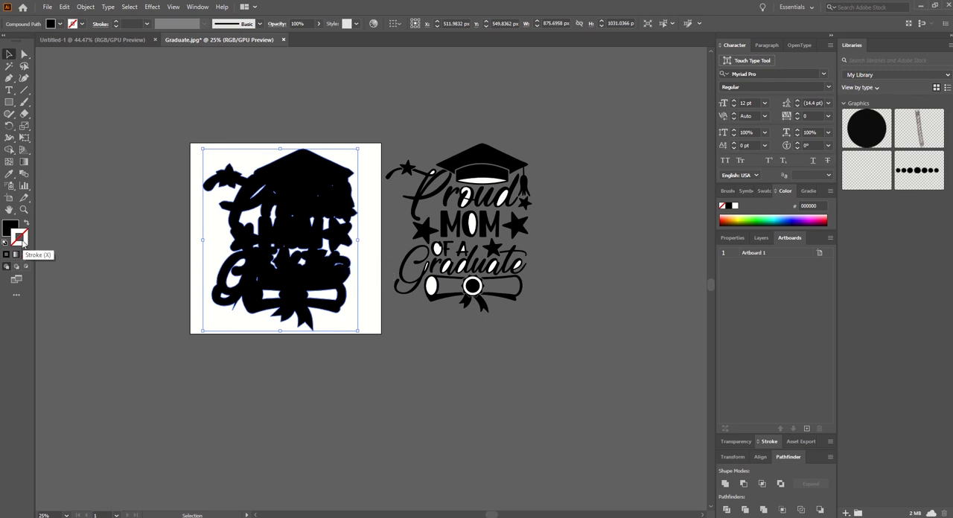
Step: Delete the small interior holes below the cap's left side in the united silhouette using Direct Selection
click(11, 229)
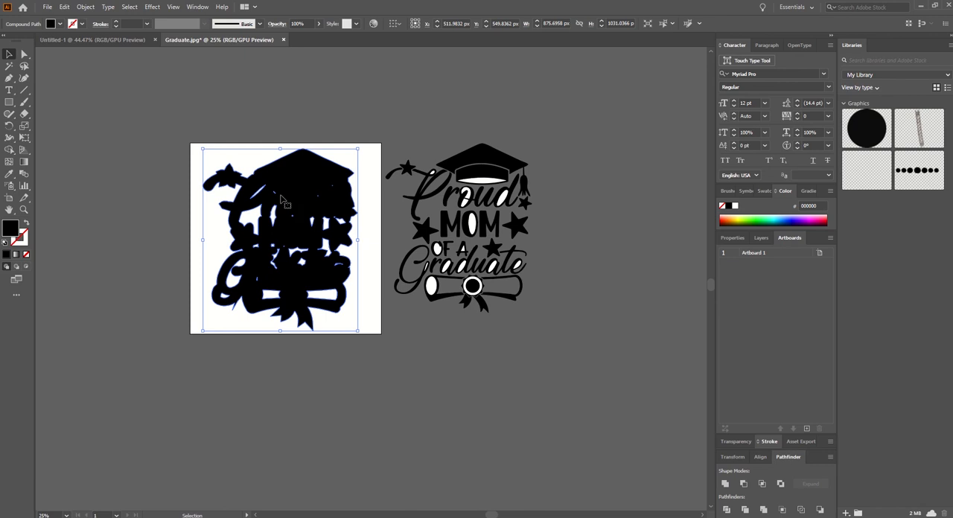
click(24, 54)
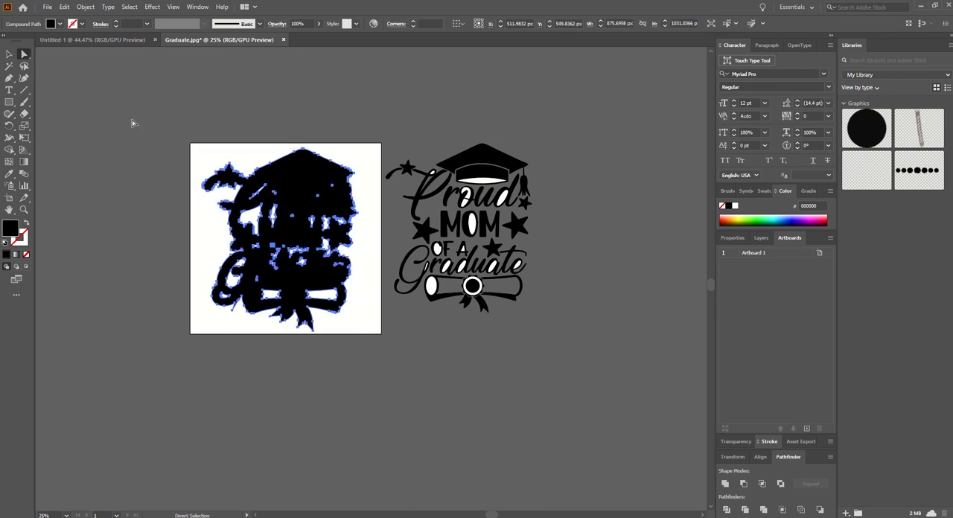
click(253, 137)
click(261, 193)
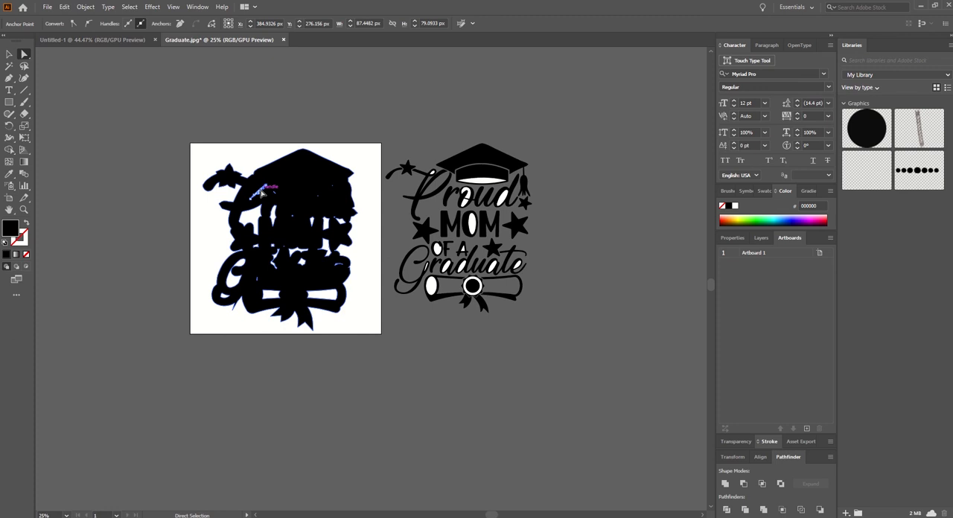
key(Delete)
click(274, 194)
key(Delete)
key(Delete)
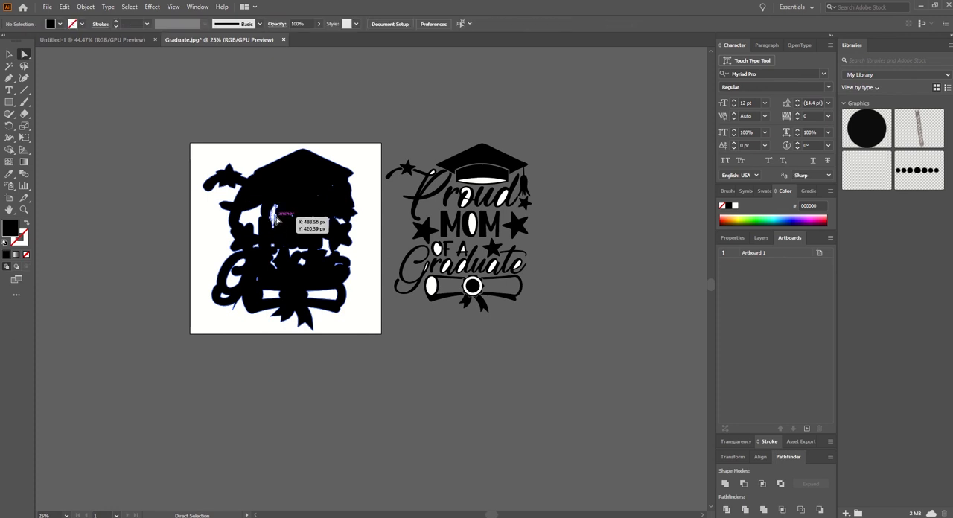
Step: Delete the silhouette's interior holes around the left and middle of the word "MOM"
click(276, 221)
key(Delete)
key(Delete)
click(257, 226)
key(Delete)
key(Delete)
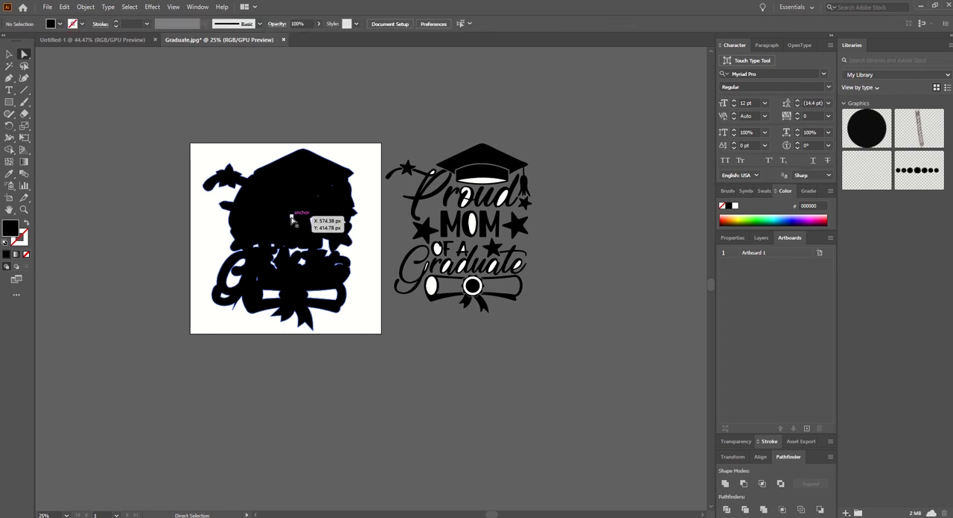
click(291, 218)
key(Delete)
key(Delete)
Step: Delete the two tiny holes under the cap's right side, around the end of "Proud"
click(318, 195)
key(Delete)
key(Delete)
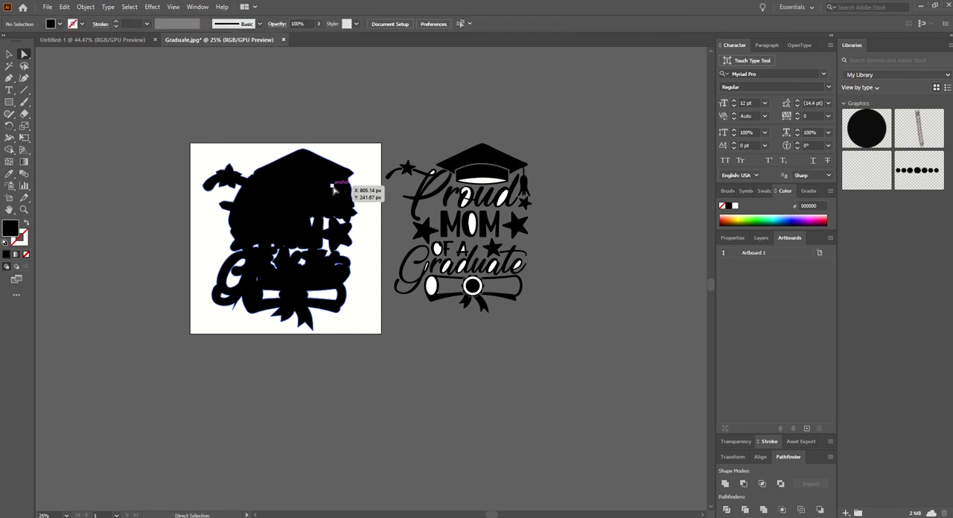
click(333, 189)
key(Delete)
key(Delete)
Step: Delete the silhouette's remaining holes between the end of "MOM" and the star beside it
click(339, 221)
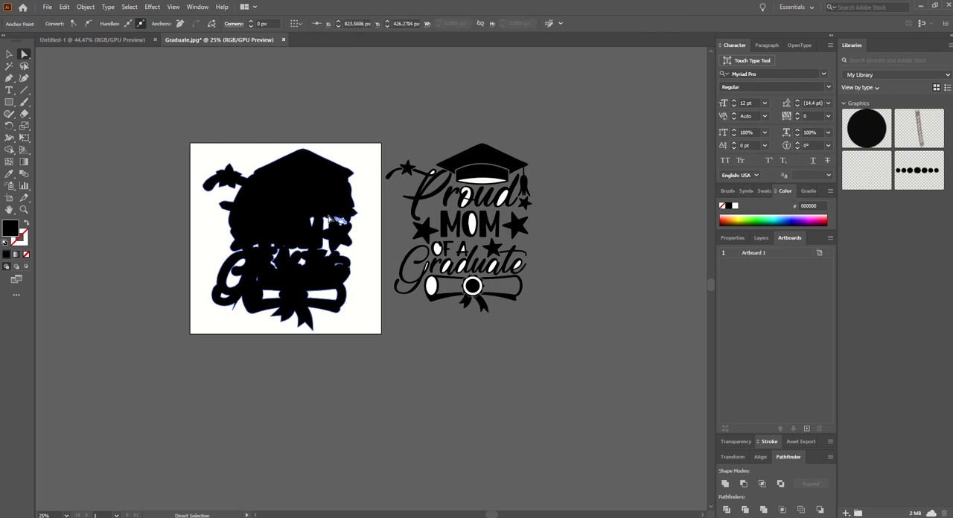
key(Delete)
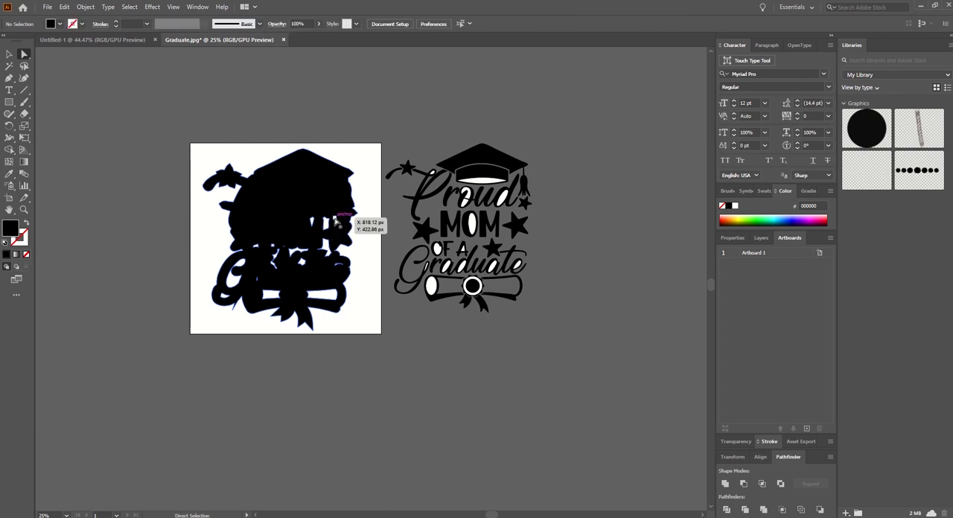
key(Delete)
click(329, 223)
key(Delete)
key(Delete)
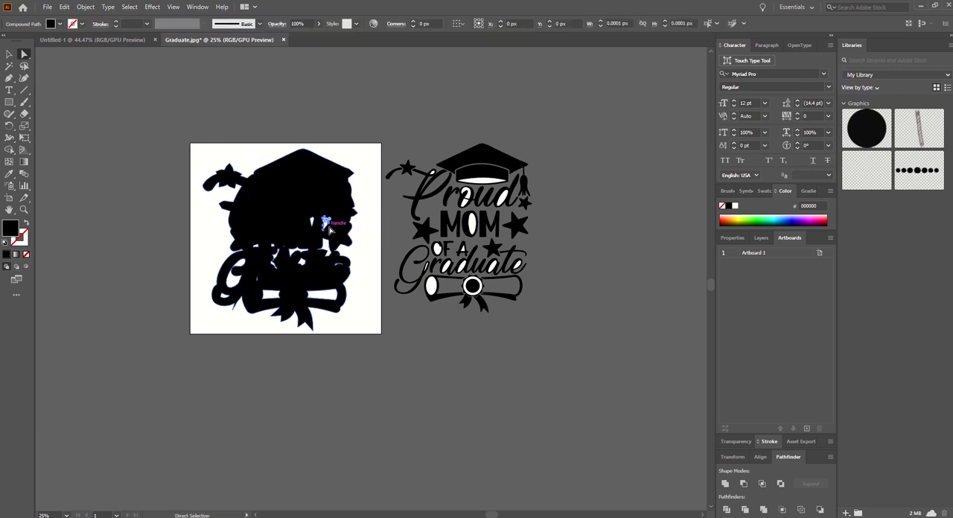
click(313, 225)
key(Delete)
key(Delete)
Step: Delete the interior holes across the middle and right half of the "Graduate" lettering in the silhouette
click(335, 266)
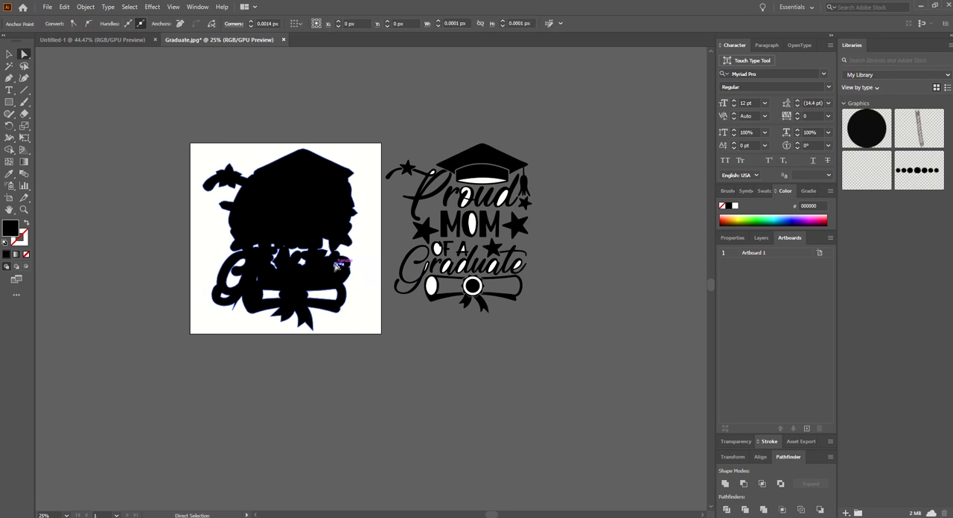
key(Delete)
key(Delete)
click(328, 255)
key(Delete)
key(Delete)
click(305, 264)
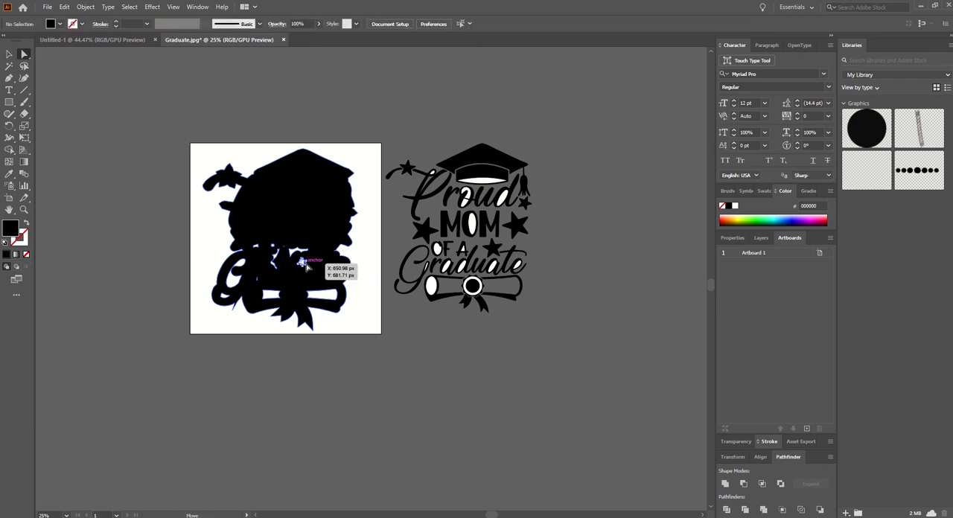
key(Delete)
key(Delete)
click(301, 254)
key(Delete)
key(Delete)
Step: Delete the silhouette's small holes around "OF A", the start of "Graduate" and the diploma's upper-left edge
click(283, 249)
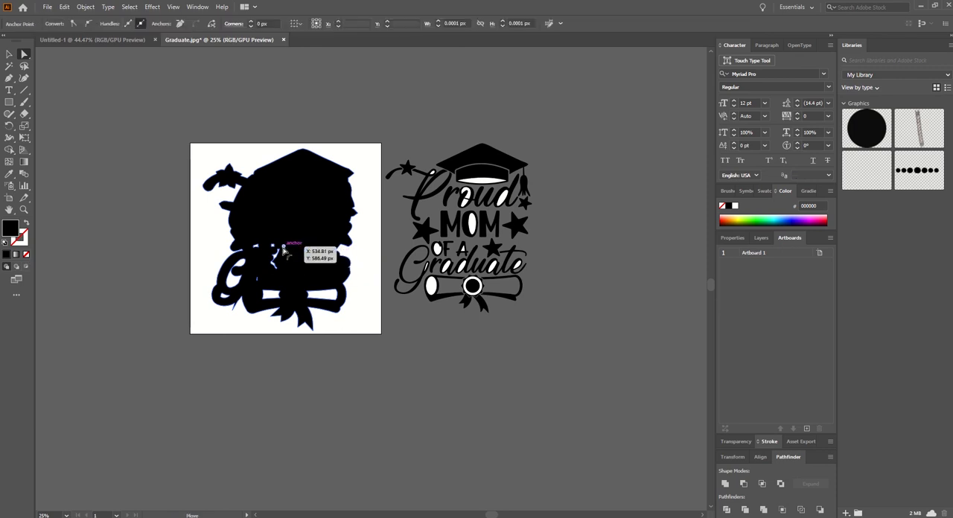
key(Delete)
key(Delete)
click(277, 255)
key(Delete)
key(Delete)
click(272, 247)
key(Delete)
key(Delete)
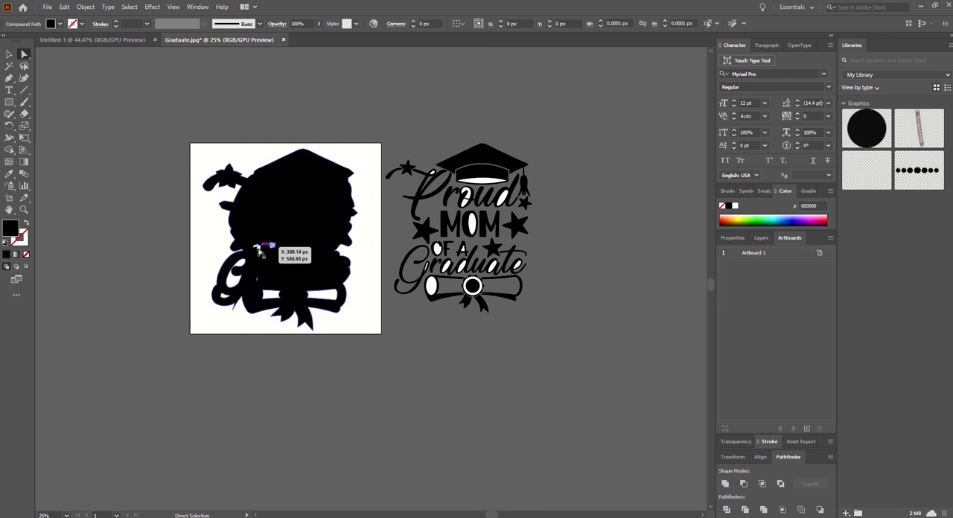
click(257, 250)
key(Delete)
key(Delete)
click(258, 285)
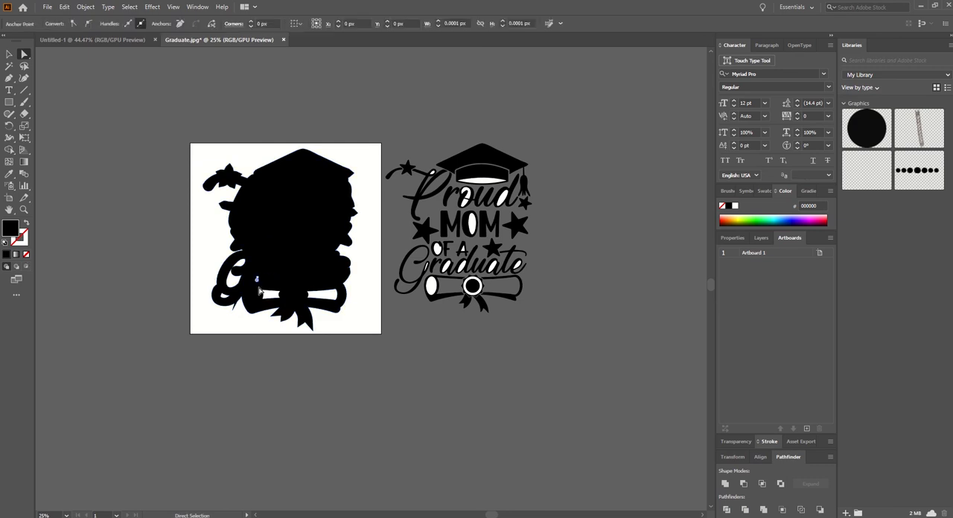
key(Delete)
key(Delete)
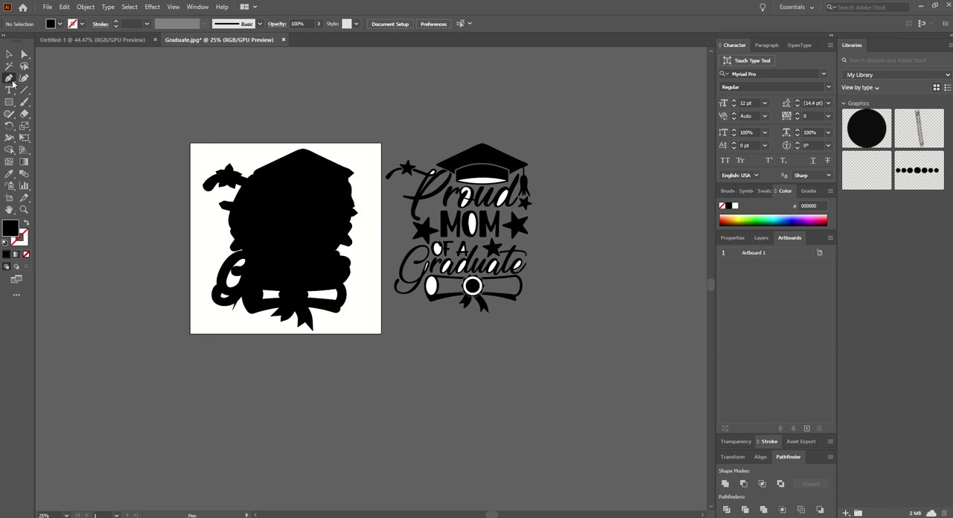
Step: Remove the stray spike below the "G" with the Delete Anchor Point tool and reselect the silhouette
drag(11, 81, 34, 103)
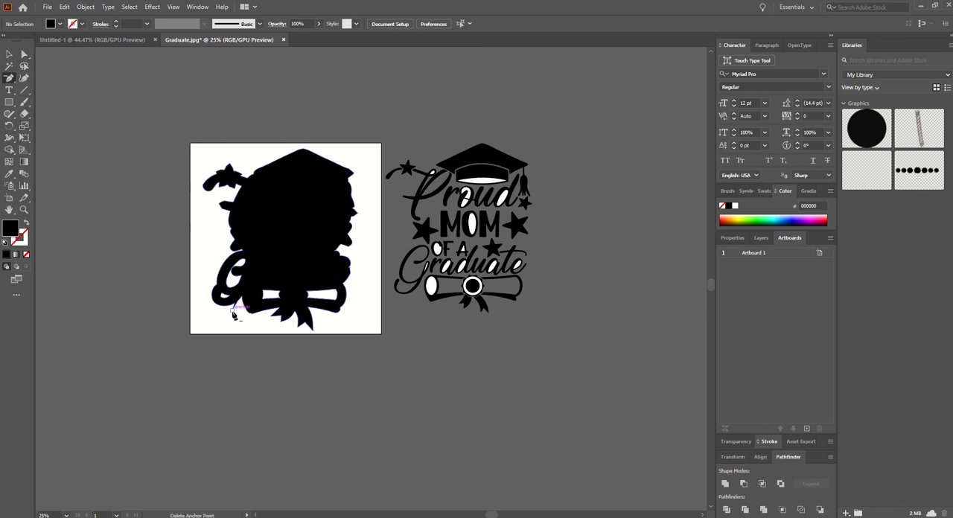
click(234, 309)
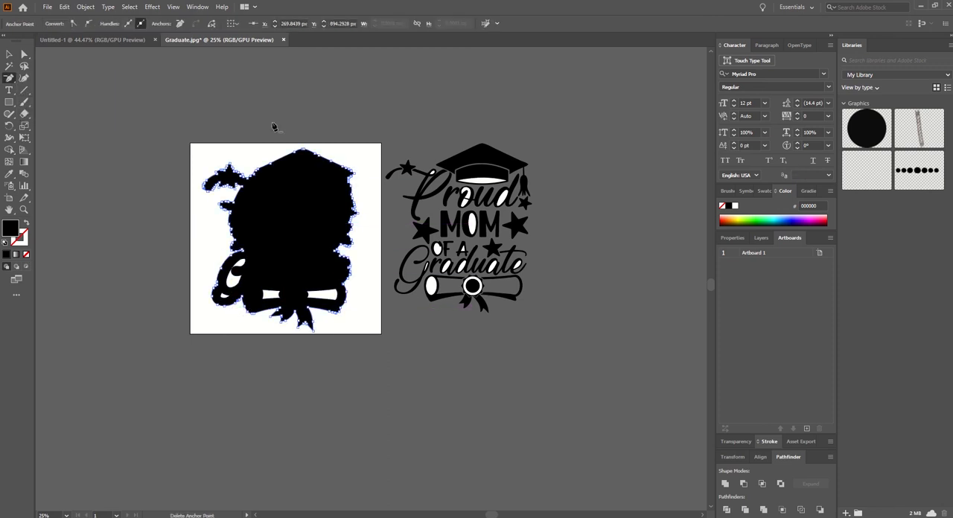
click(9, 53)
click(238, 171)
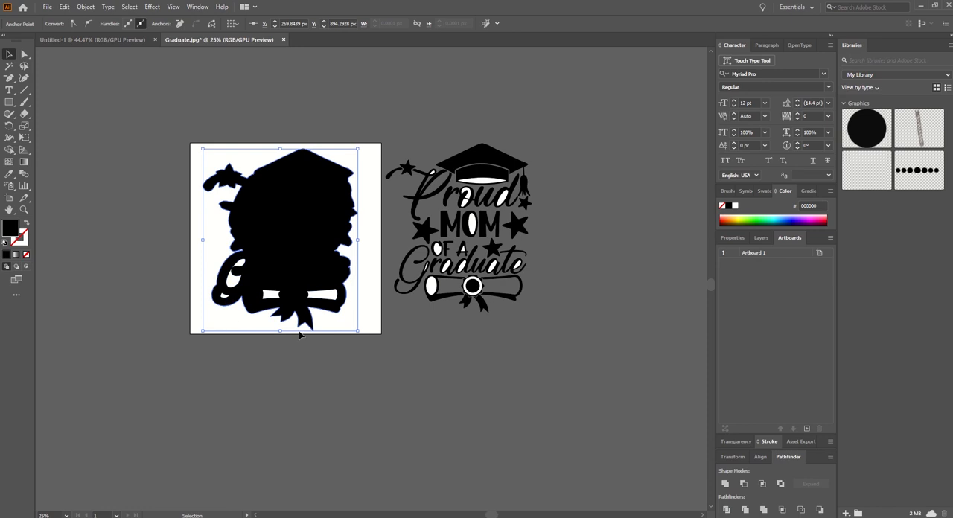
Step: Delete the large hole inside the main loop of the "G" in the silhouette
click(248, 272)
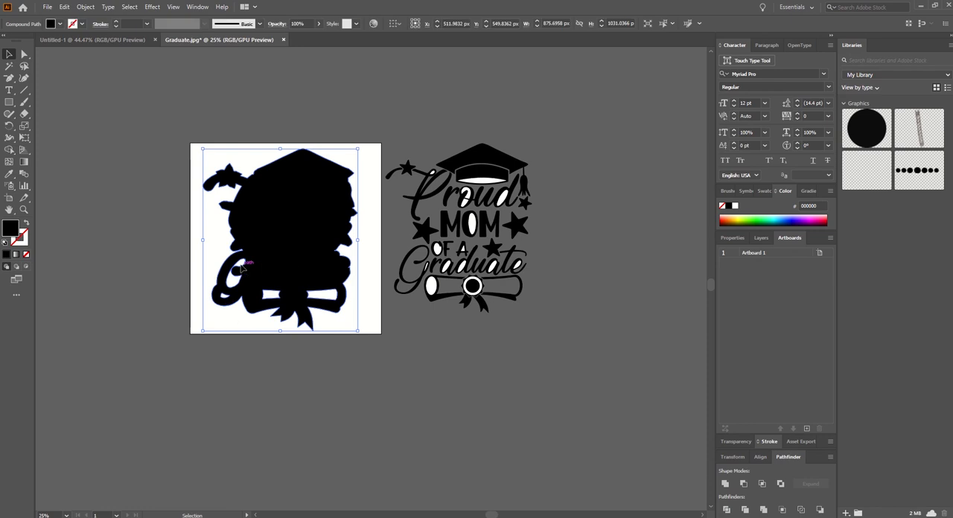
click(24, 54)
click(248, 273)
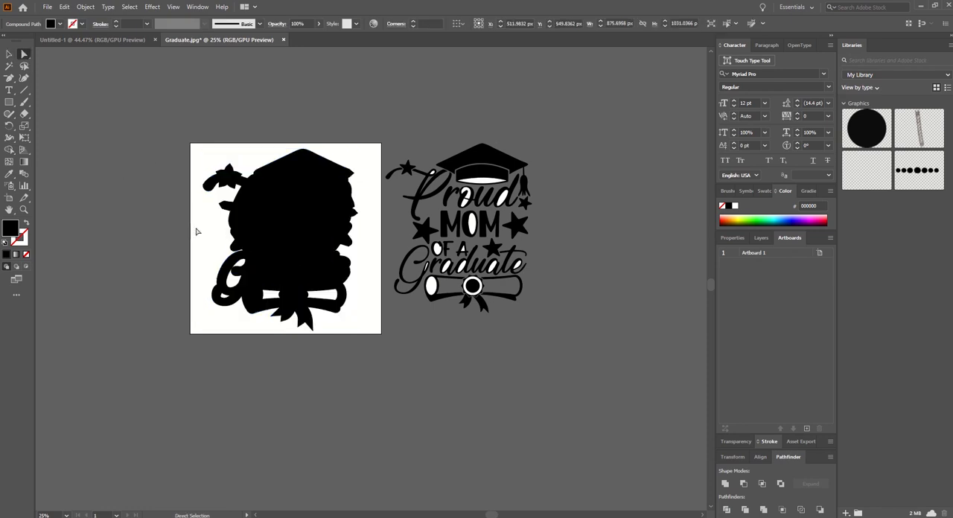
click(247, 263)
key(Delete)
Step: Delete the holes in the lower curl of the "G" and both halves of the diploma, and deselect the silhouette
key(Delete)
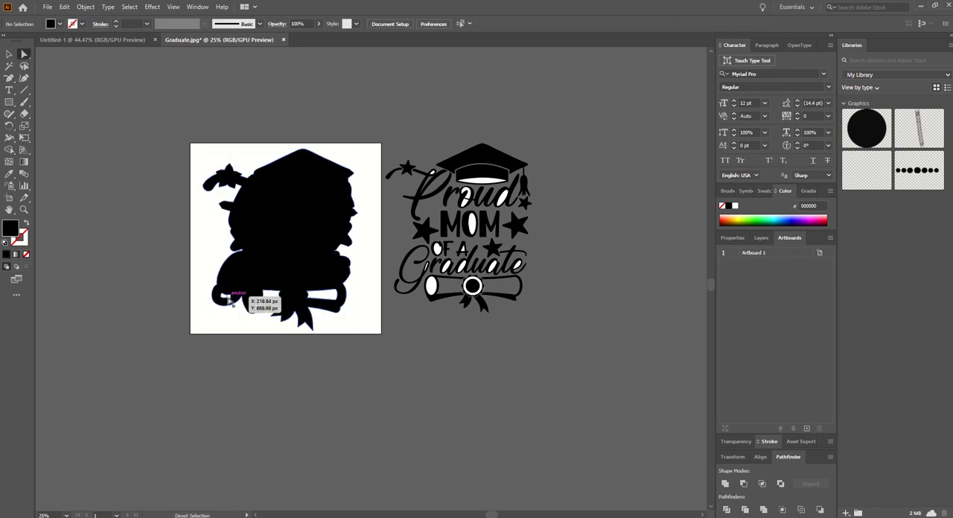
click(232, 295)
key(Delete)
key(Delete)
click(271, 298)
key(Delete)
key(Delete)
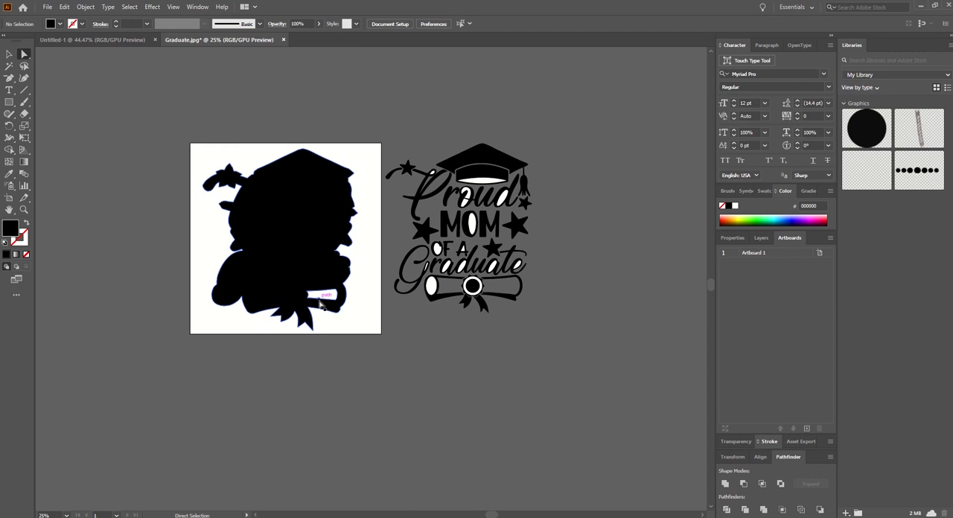
click(320, 300)
key(Delete)
key(Delete)
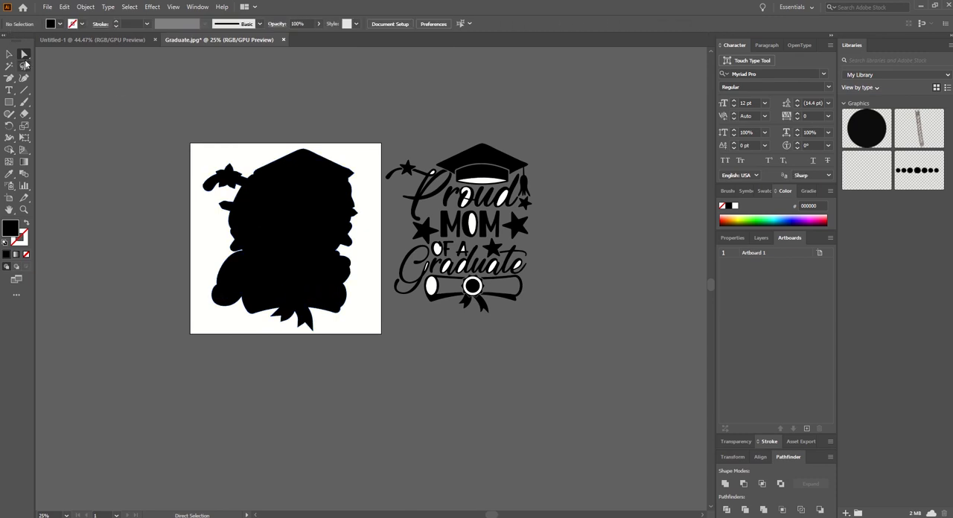
click(9, 54)
click(292, 209)
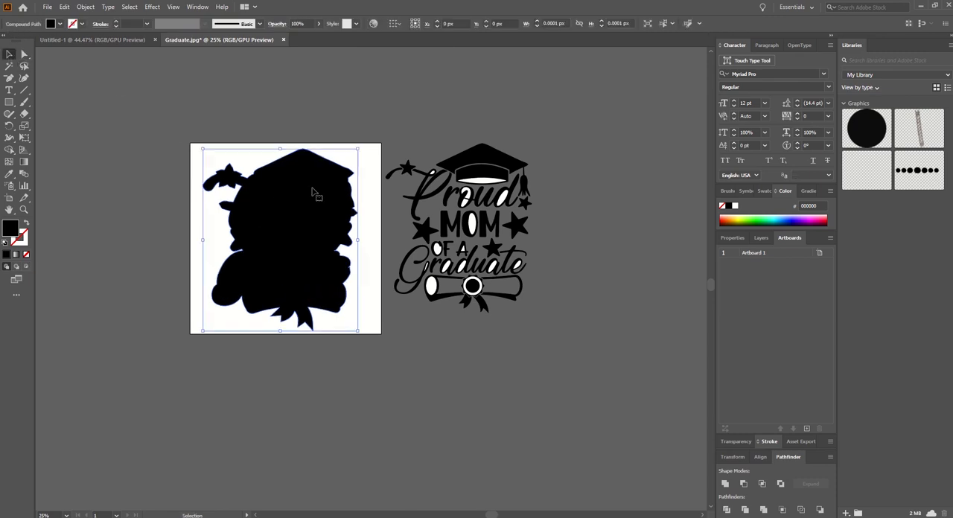
click(462, 93)
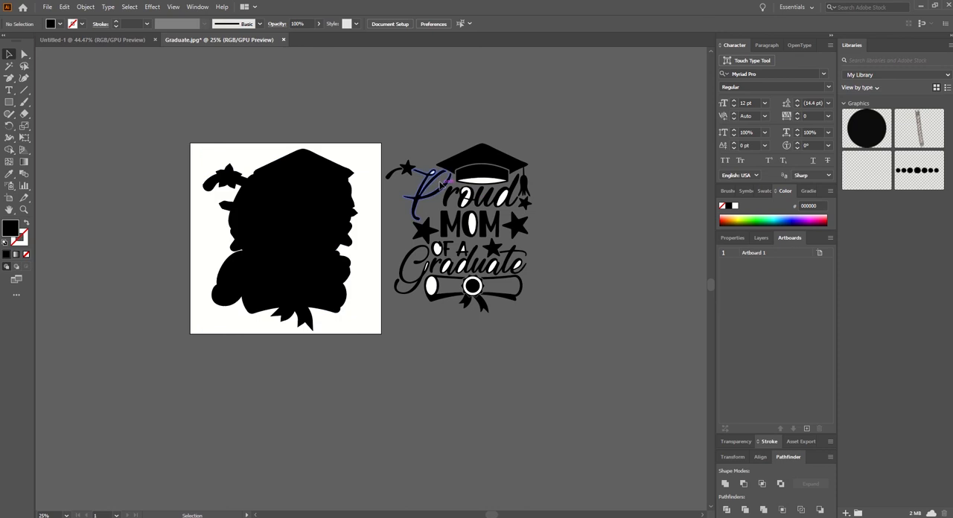
Step: Delete the white shapes inside the "P" of "Proud" and the cap band in the original artwork copy
click(435, 179)
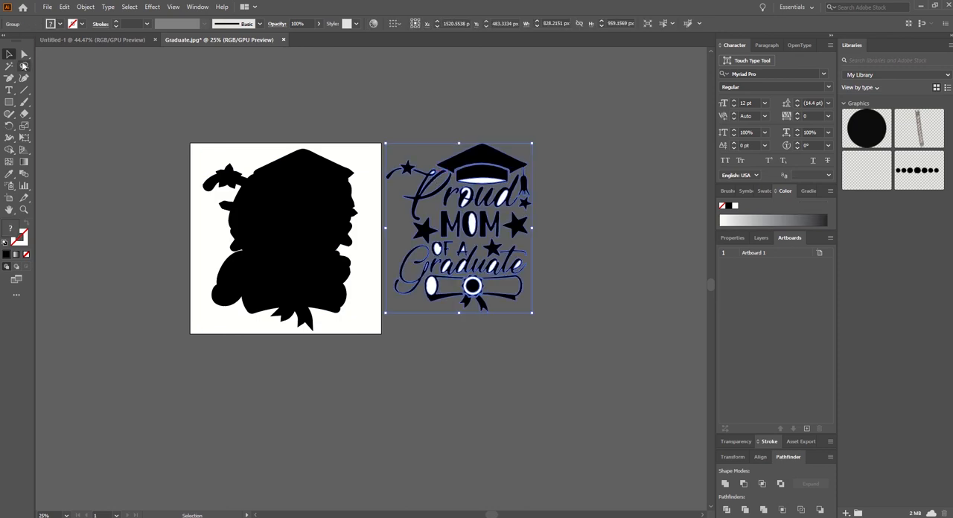
click(24, 54)
click(428, 213)
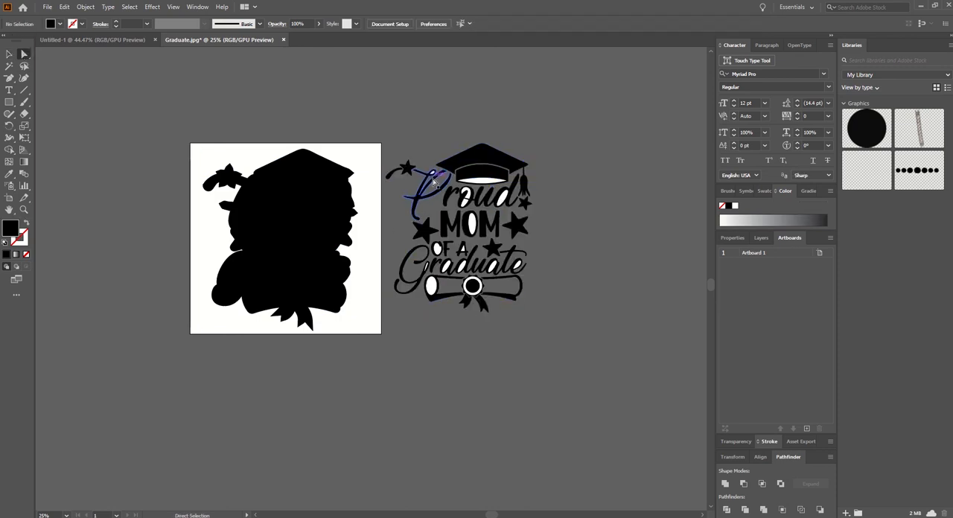
click(433, 176)
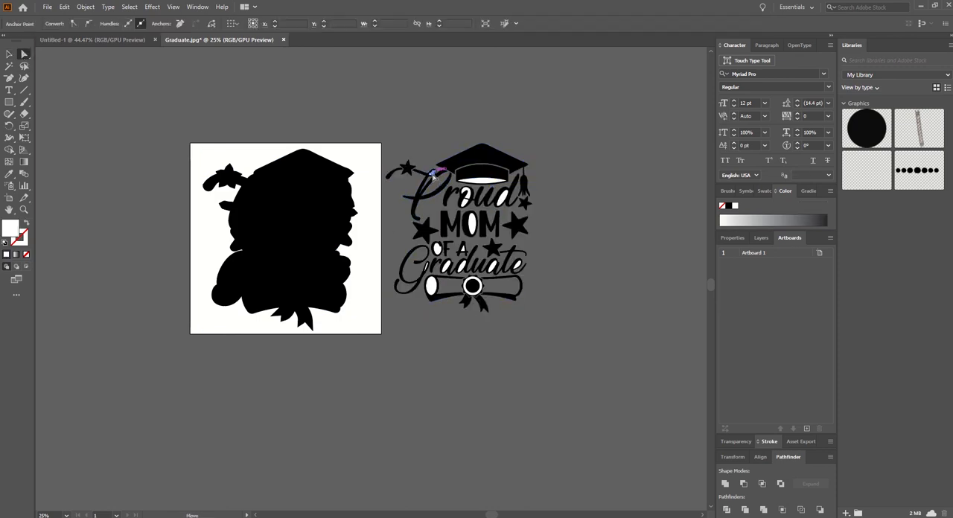
click(480, 184)
key(Delete)
key(Delete)
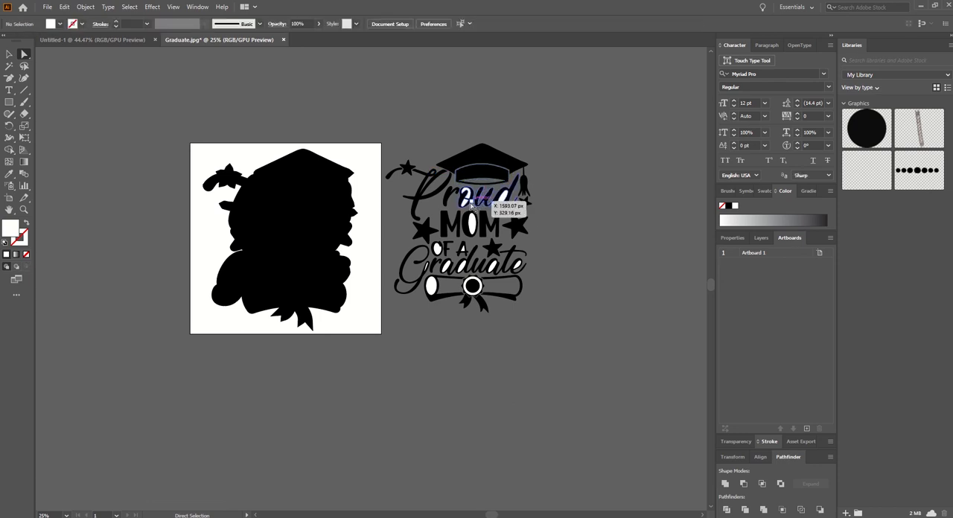
Step: Delete the white shapes inside the "o" and "d" of "Proud" in the original artwork copy
click(466, 207)
key(Delete)
click(500, 215)
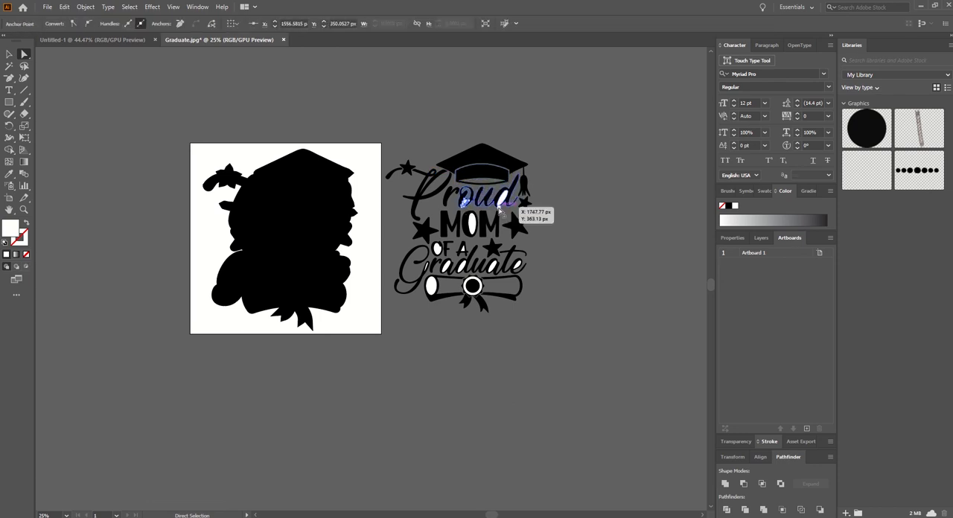
click(502, 215)
click(500, 218)
key(Delete)
Step: Delete the white shapes inside the "O" of "MOM" and the letters of "OF A"
click(472, 233)
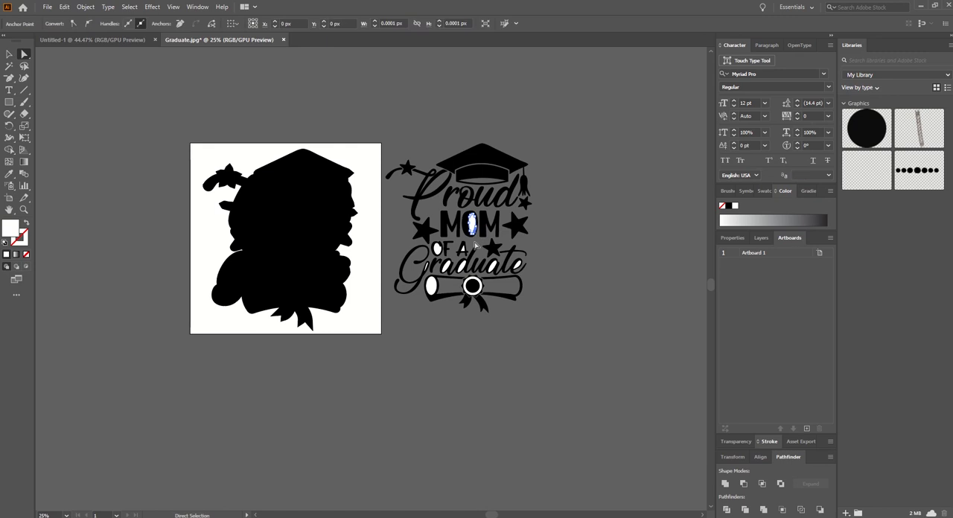
key(Delete)
click(464, 253)
key(Delete)
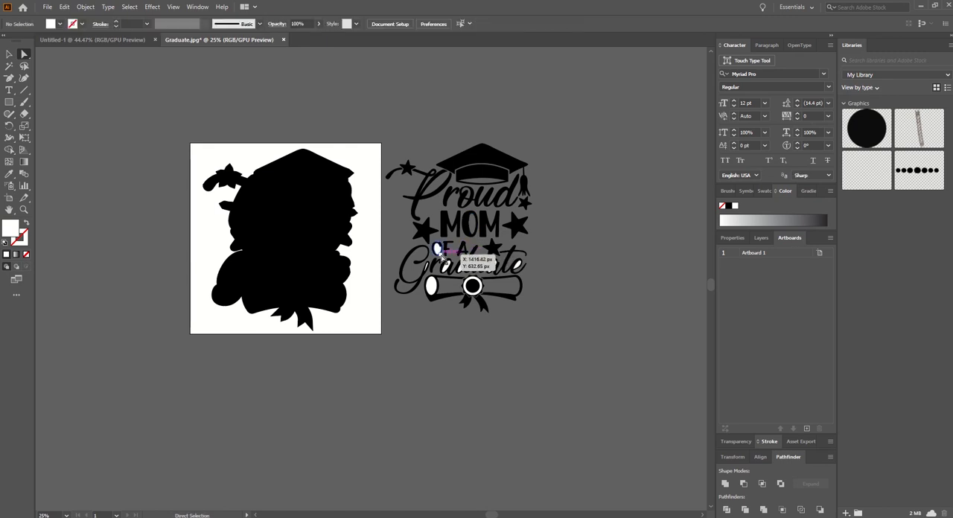
click(440, 253)
key(Delete)
Step: Delete the white shapes inside the "Graduate" letters and the diploma's left end
click(427, 270)
key(Delete)
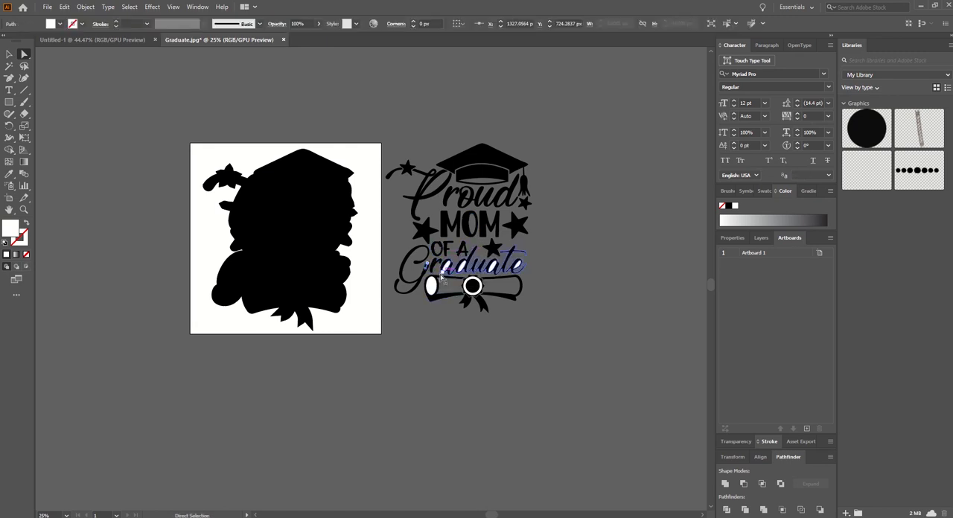
key(Delete)
click(445, 269)
key(Delete)
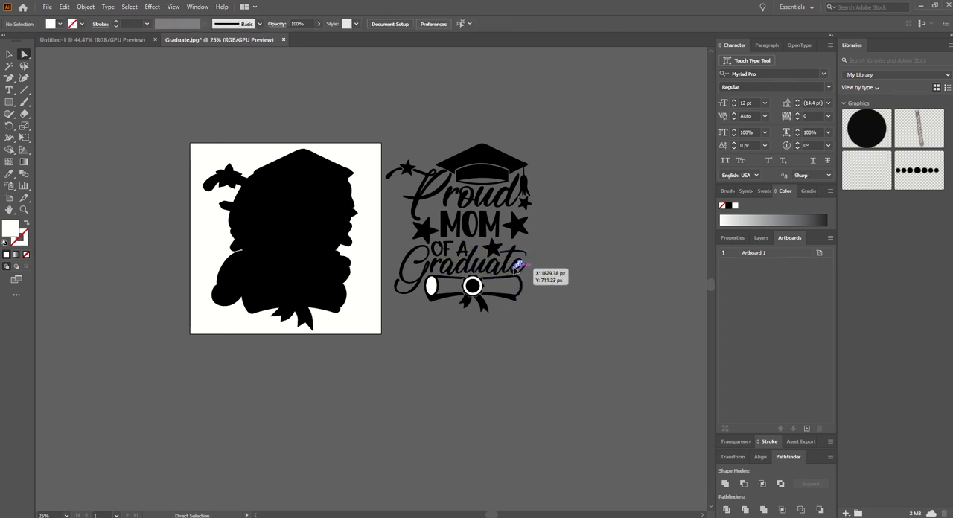
drag(436, 290, 481, 303)
key(Delete)
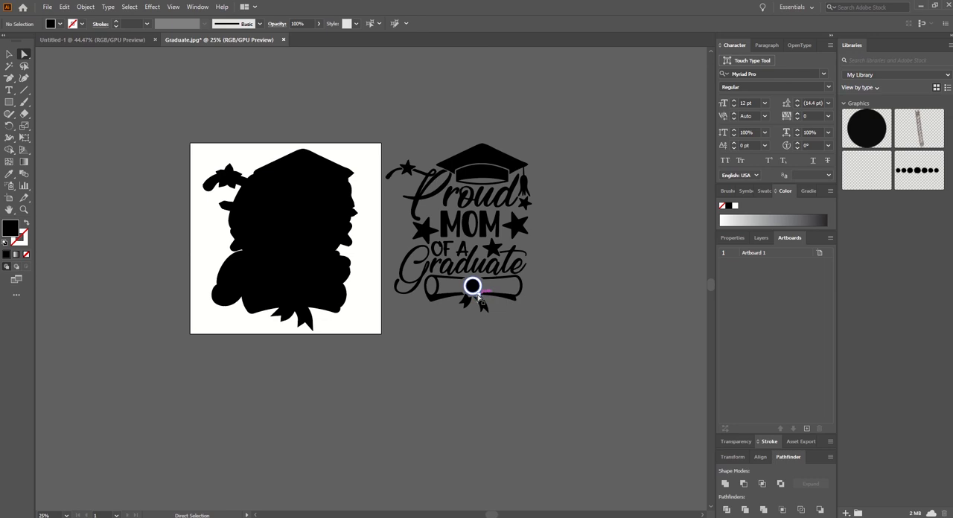
Step: Undo the last deletion at the diploma and delete the white shape inside its left end
click(480, 300)
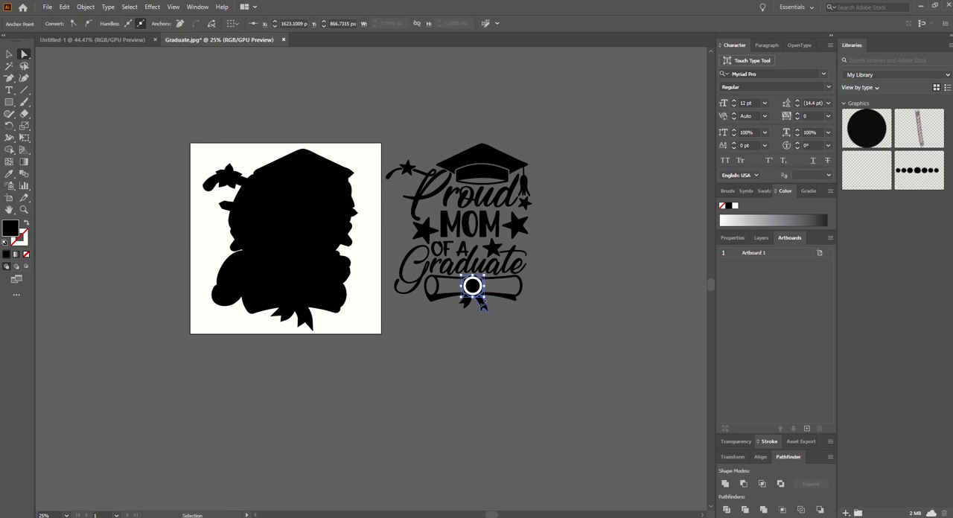
key(ctrl+z)
click(449, 321)
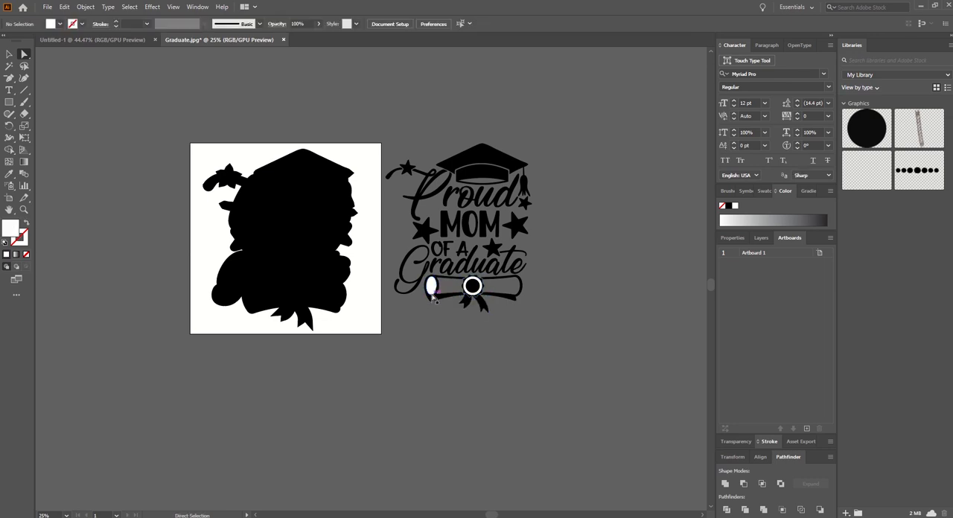
click(432, 296)
key(Delete)
Step: Delete the white ring around the round seal in the middle of the diploma
click(479, 295)
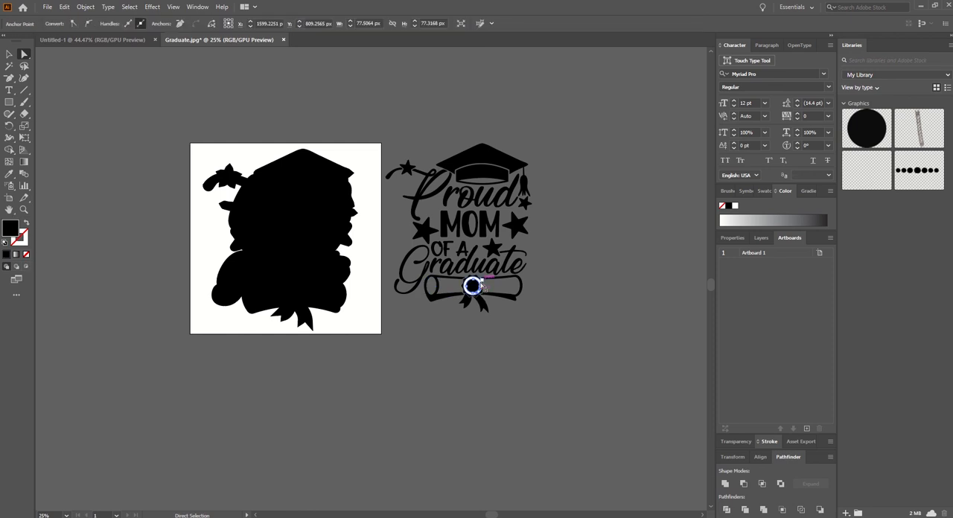
click(555, 306)
click(478, 296)
key(Delete)
key(Delete)
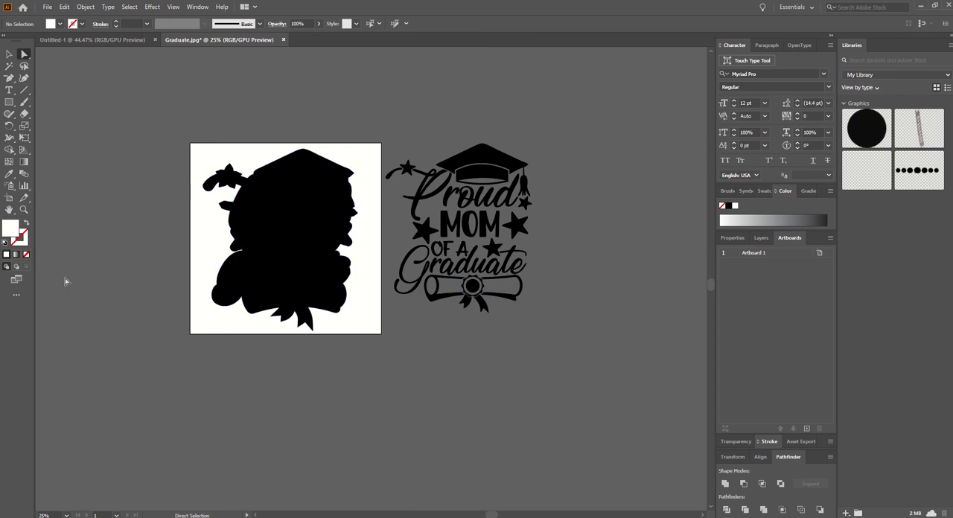
Step: Fill the whole cleaned "Proud Mom of a Graduate" artwork copy with red #f90606
double_click(10, 228)
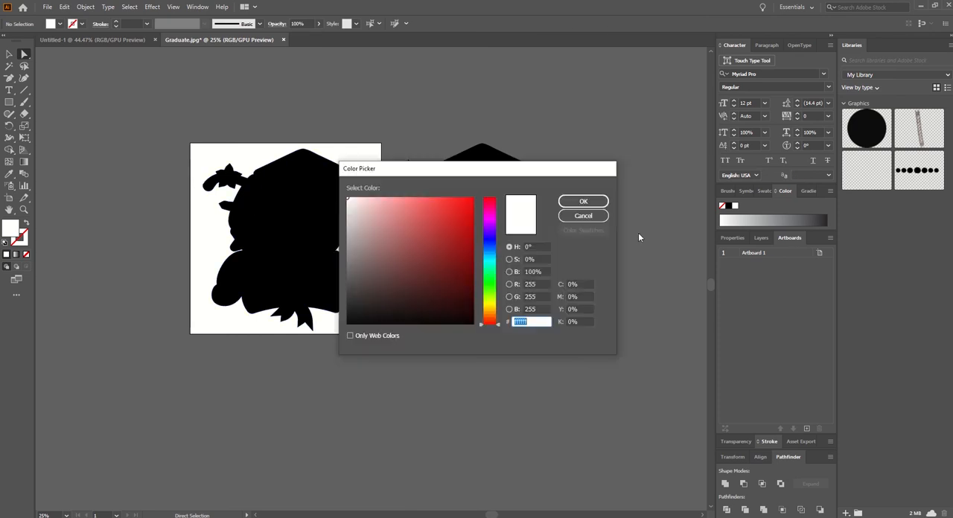
click(471, 200)
click(569, 204)
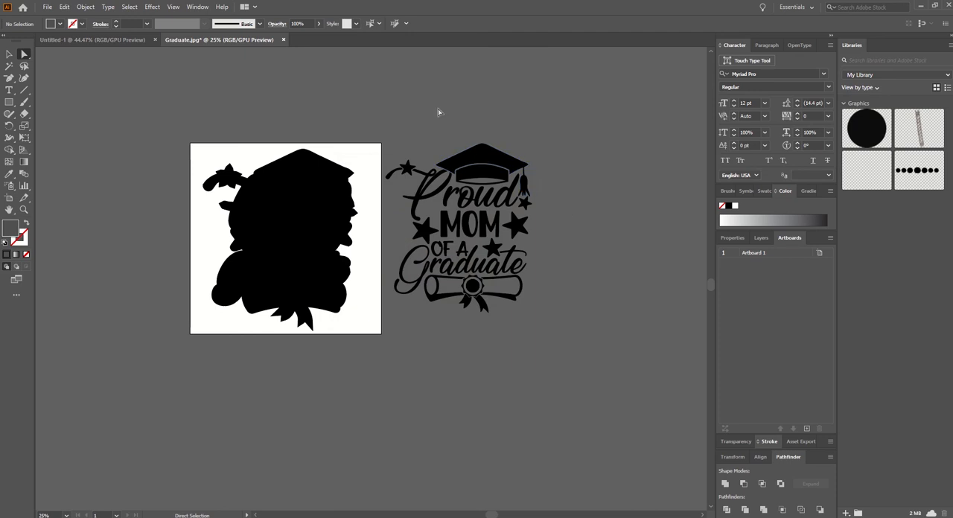
drag(426, 123, 539, 337)
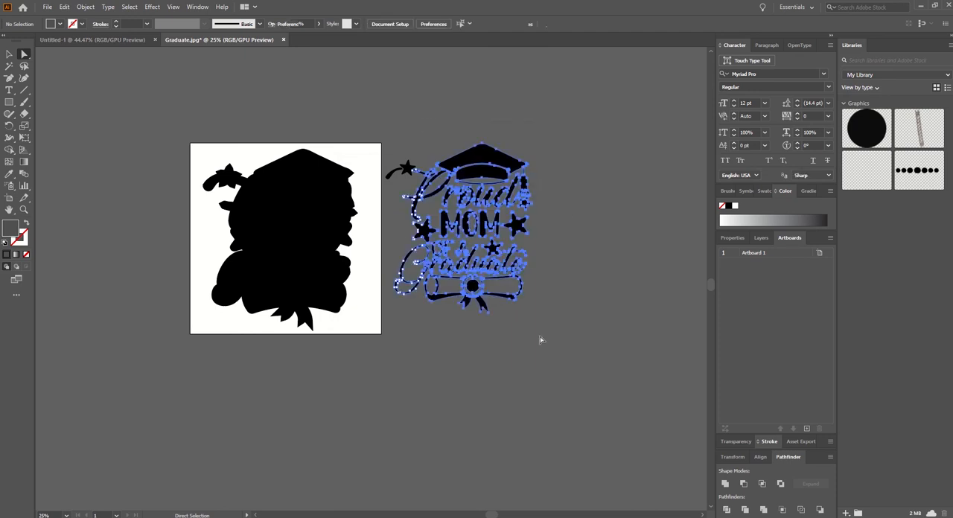
click(424, 120)
key(ctrl+a)
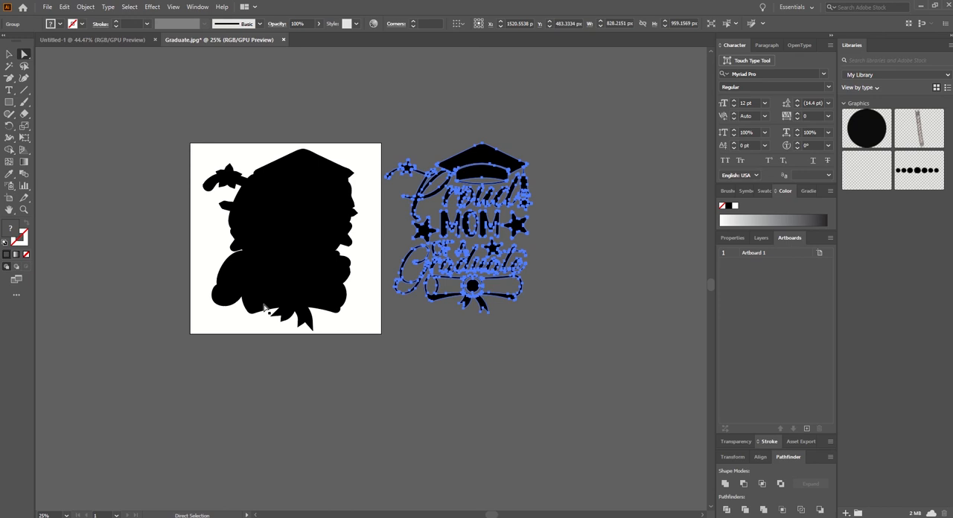
double_click(12, 232)
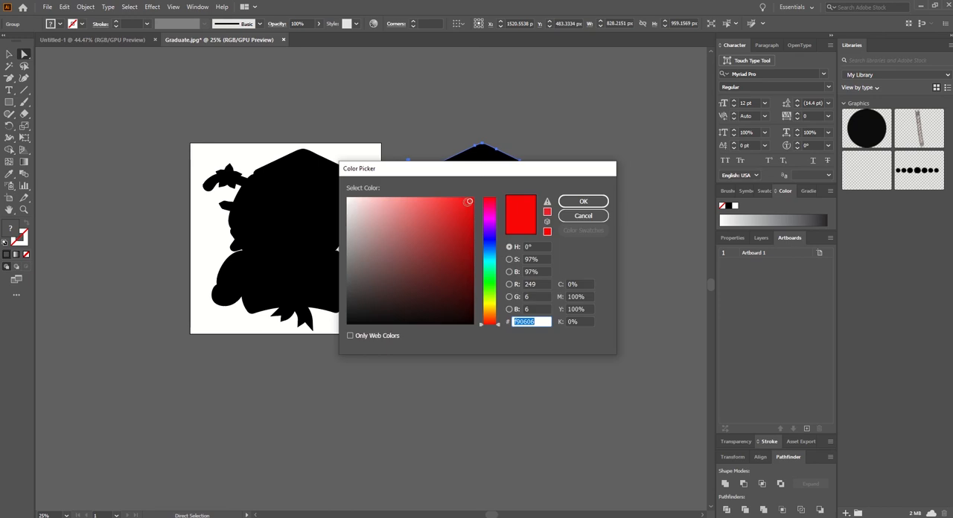
click(583, 202)
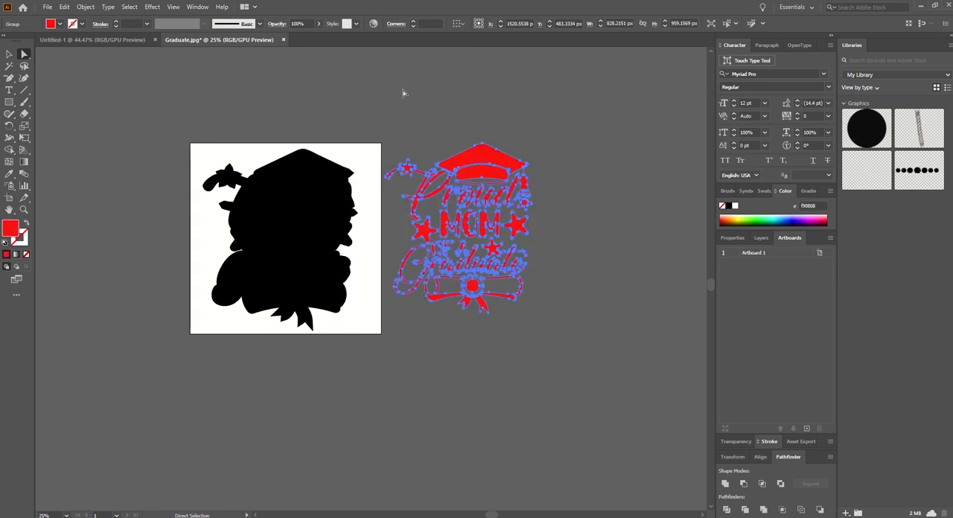
Step: Move the red artwork onto the black silhouette on the artboard so the border shows evenly around it
click(9, 54)
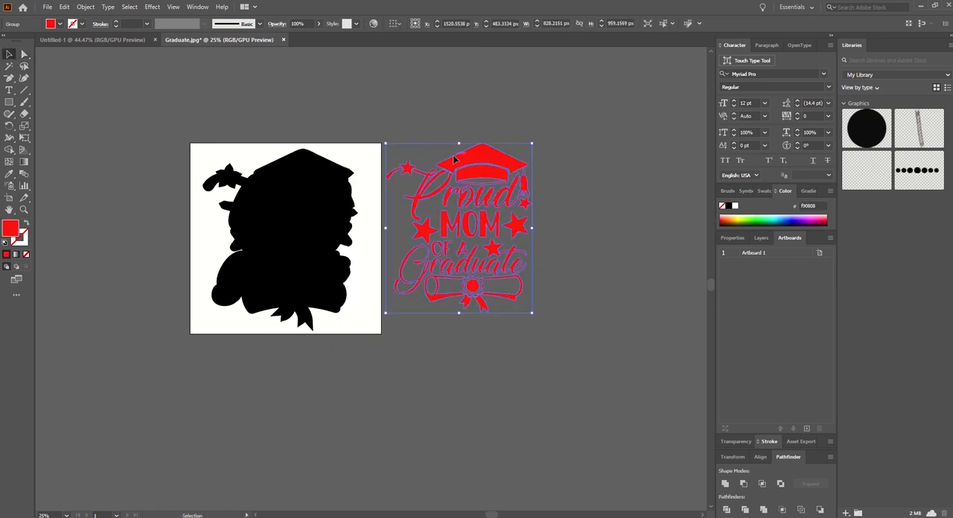
drag(485, 158, 308, 171)
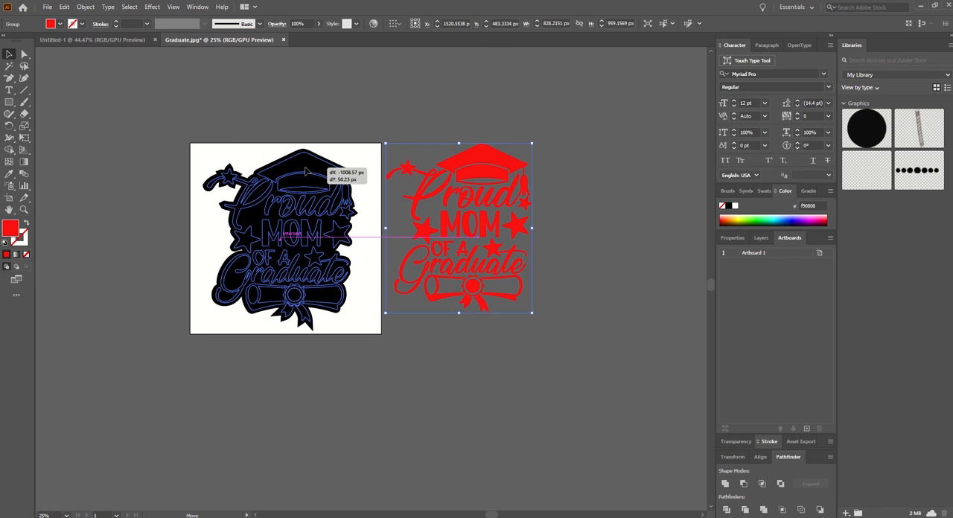
drag(305, 171, 305, 171)
click(403, 195)
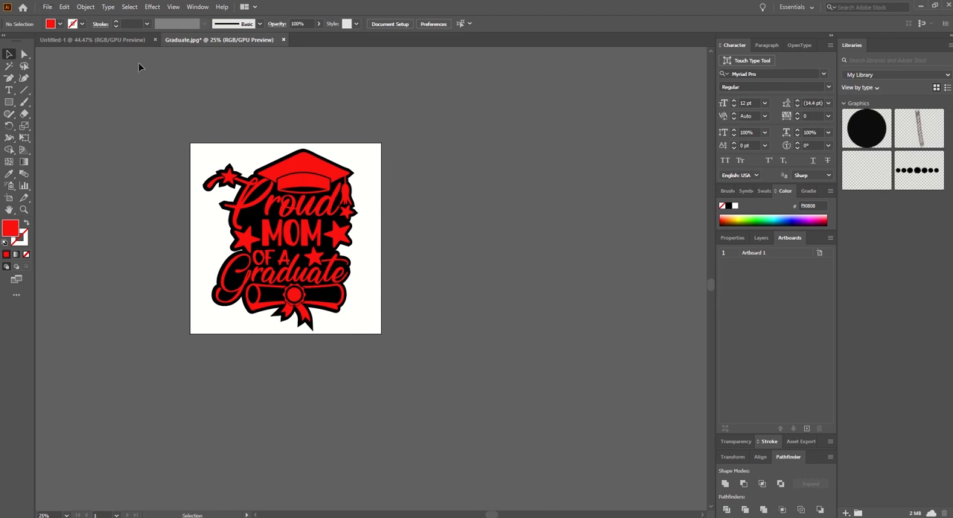
Step: Group the red artwork and the black silhouette together
key(ctrl+a)
right_click(303, 252)
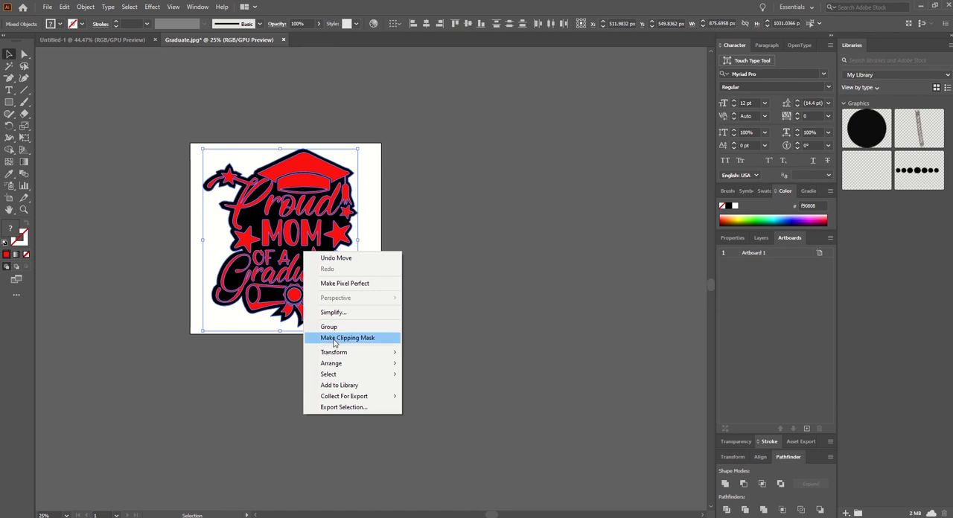
click(331, 328)
click(422, 215)
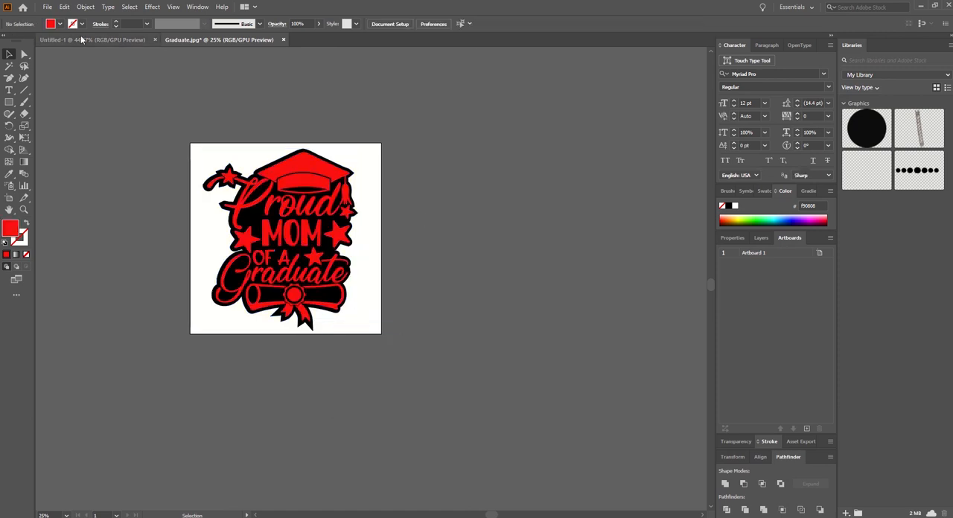
Step: Save the design as an SVG file named Graduate in the Freebies for People folder
click(47, 6)
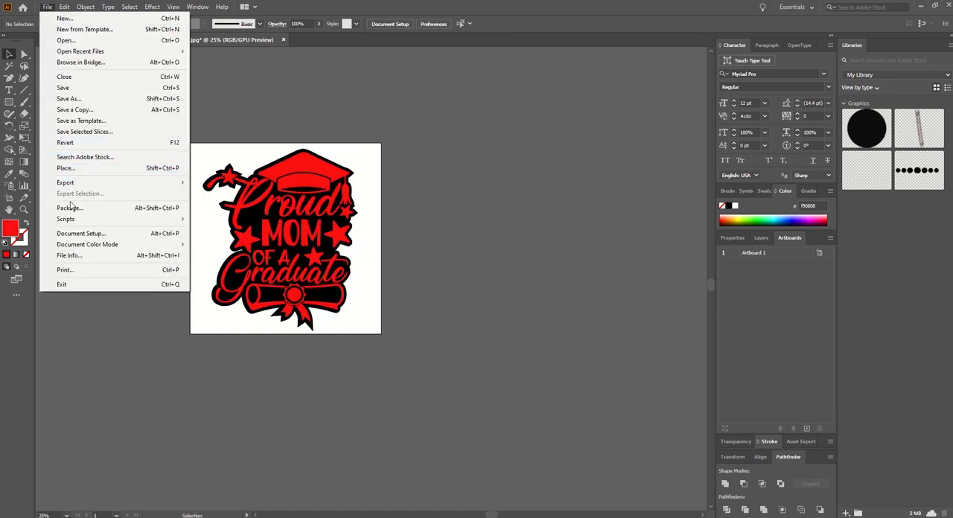
click(64, 87)
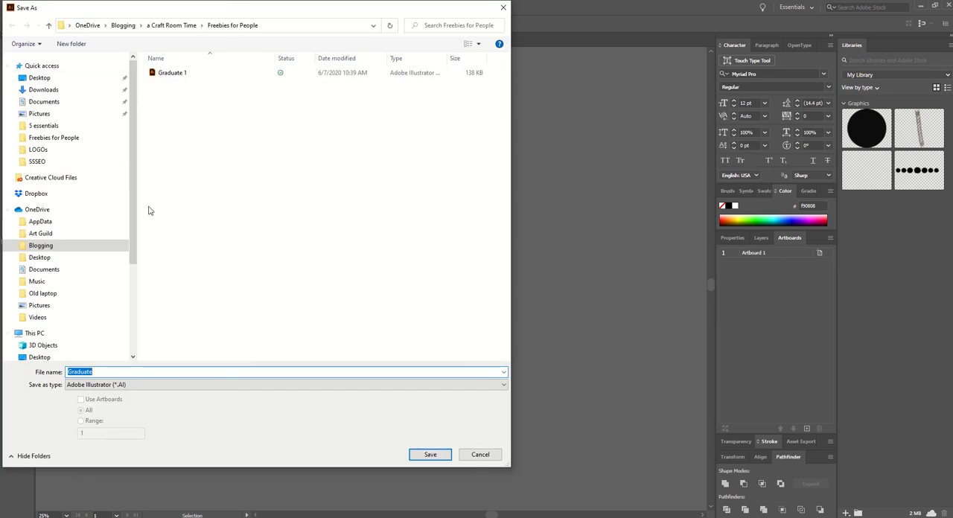
click(120, 384)
click(105, 424)
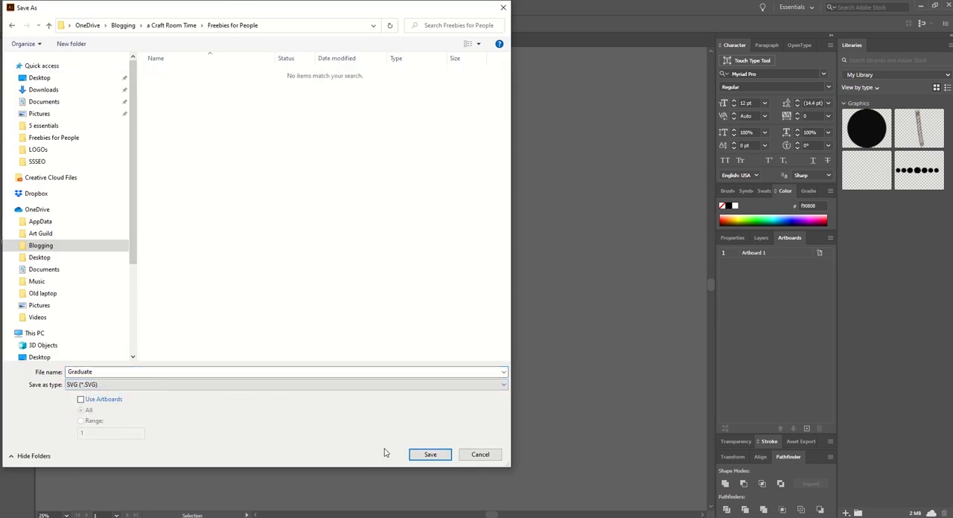
click(430, 454)
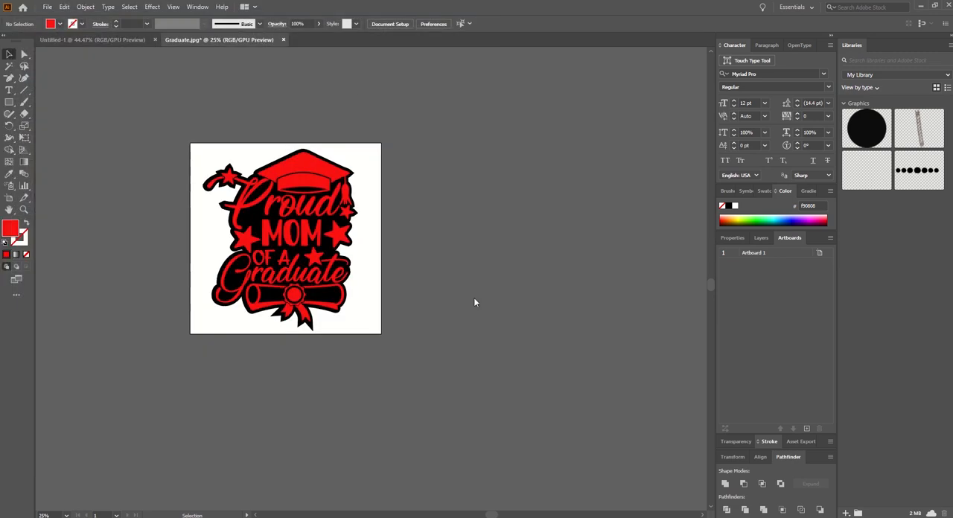
click(514, 296)
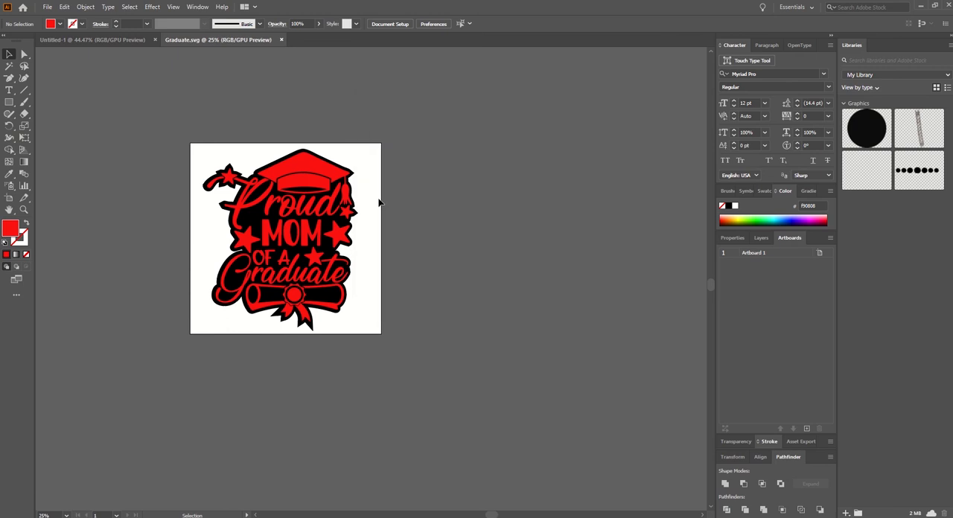